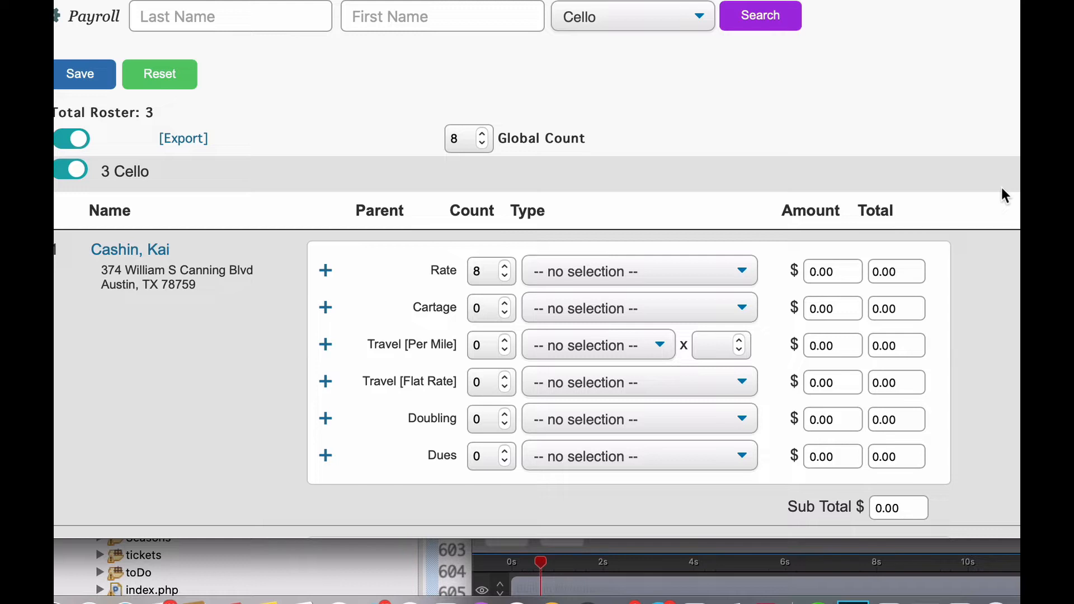
- Set the rate type of the first cellist on the roster to Substitute
{"action": "scroll", "coordinate": [1011, 162], "scroll_direction": "down", "scroll_amount": 3}
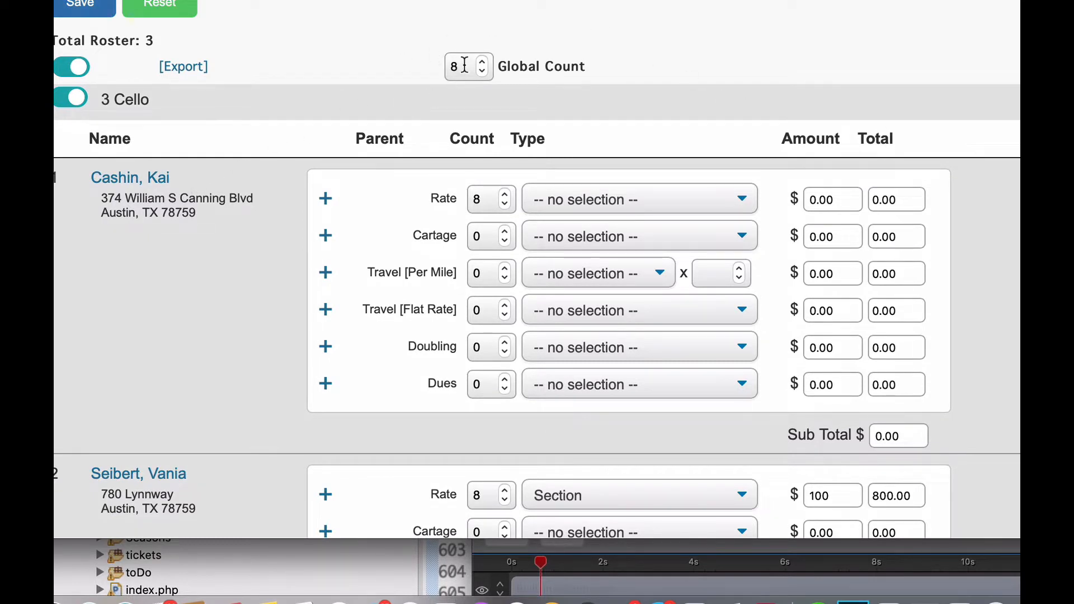
{"action": "left_click", "coordinate": [553, 199]}
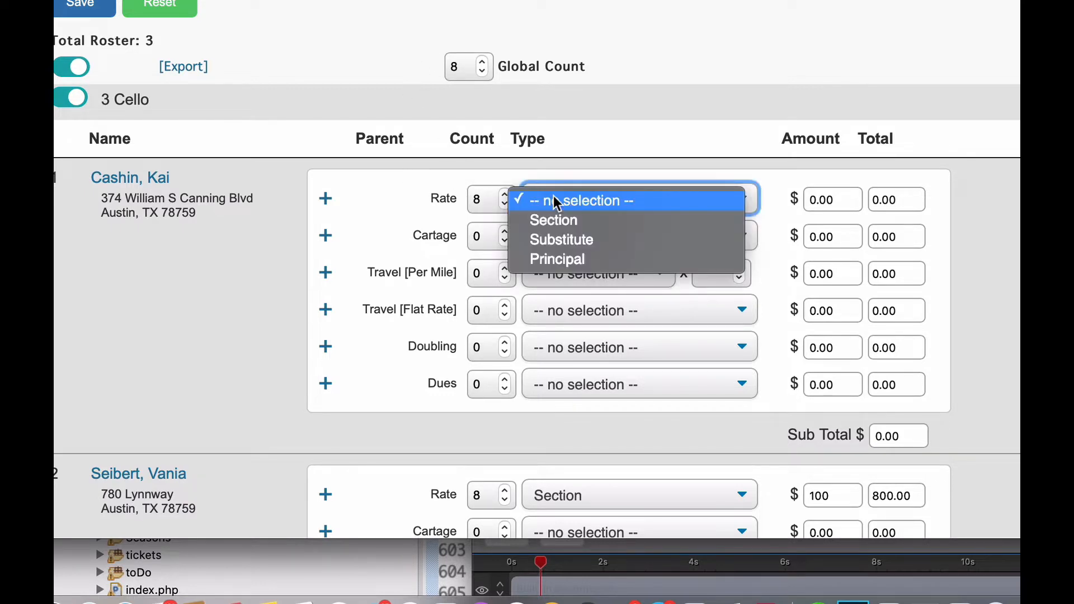
{"action": "left_click", "coordinate": [555, 241]}
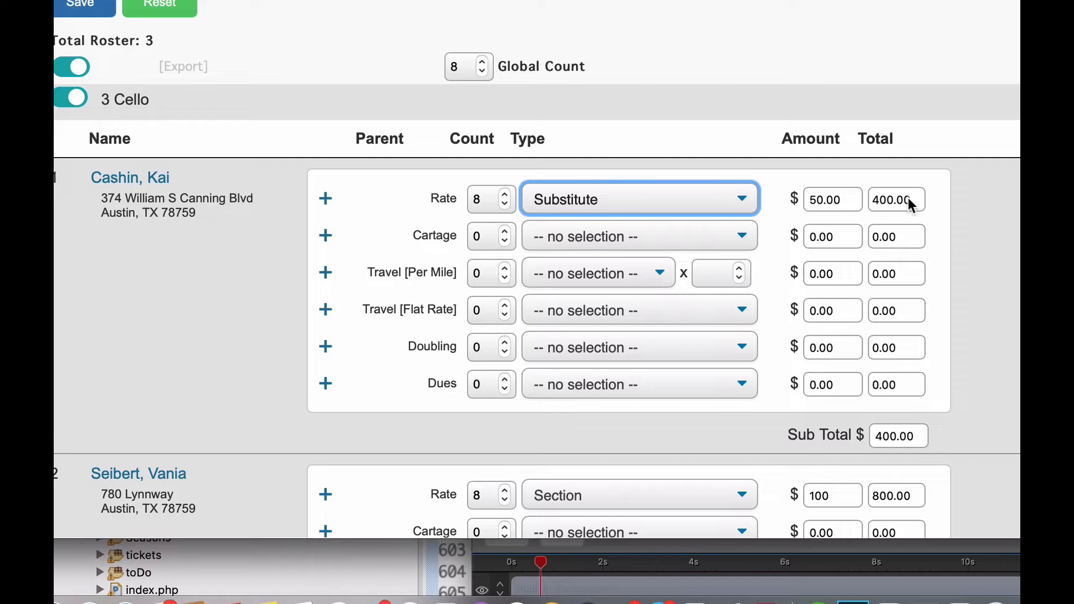
- Add a second rate line of type Section with count 1 for the first cellist, and set the Substitute count to 7
{"action": "scroll", "coordinate": [923, 201], "scroll_direction": "down", "scroll_amount": 2}
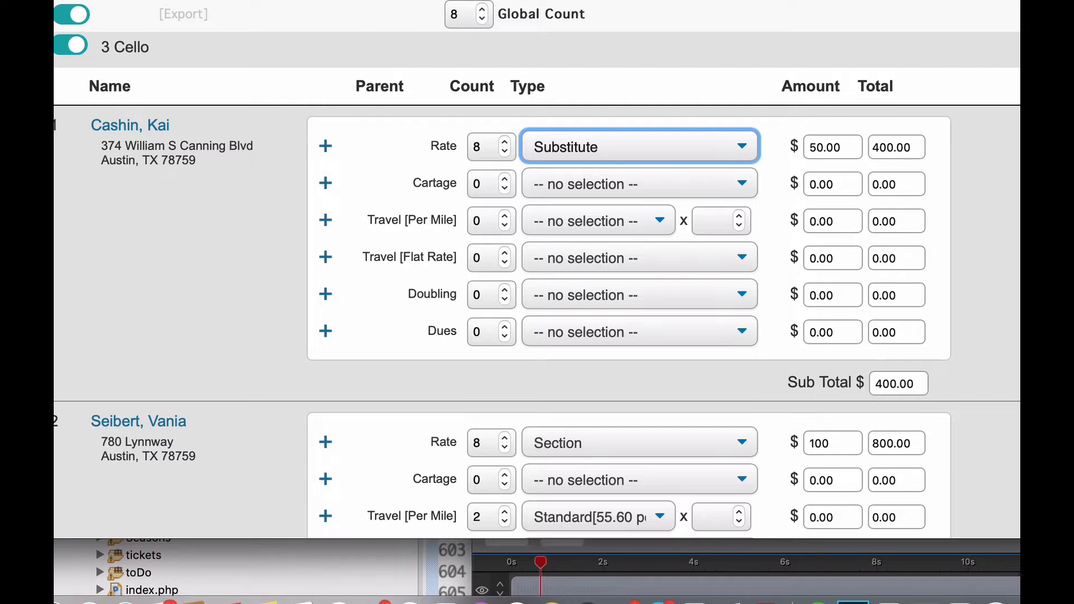
{"action": "left_click", "coordinate": [326, 146]}
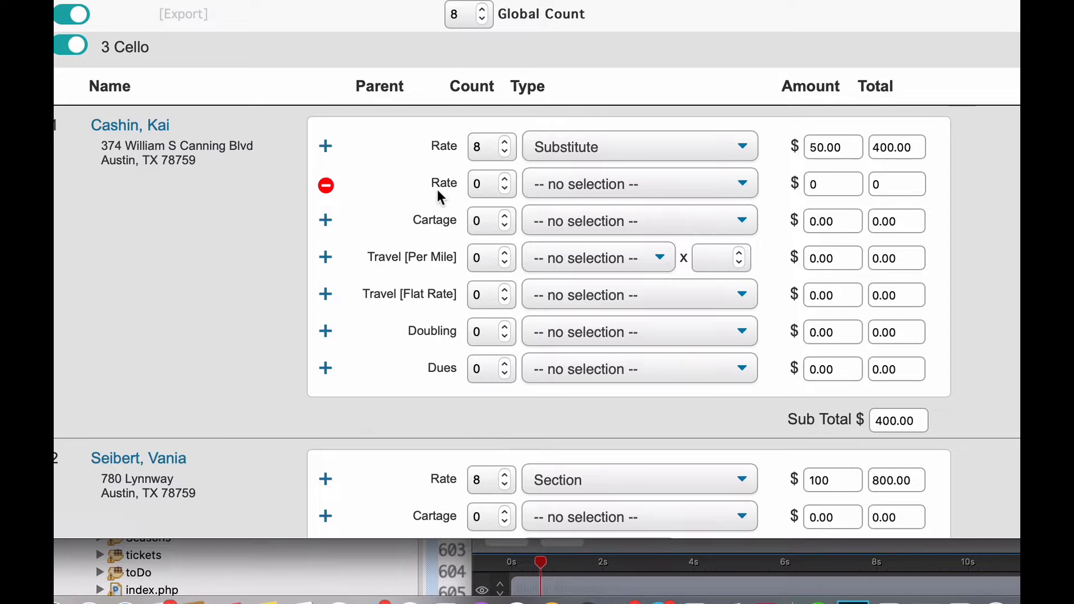
{"action": "left_click", "coordinate": [569, 183]}
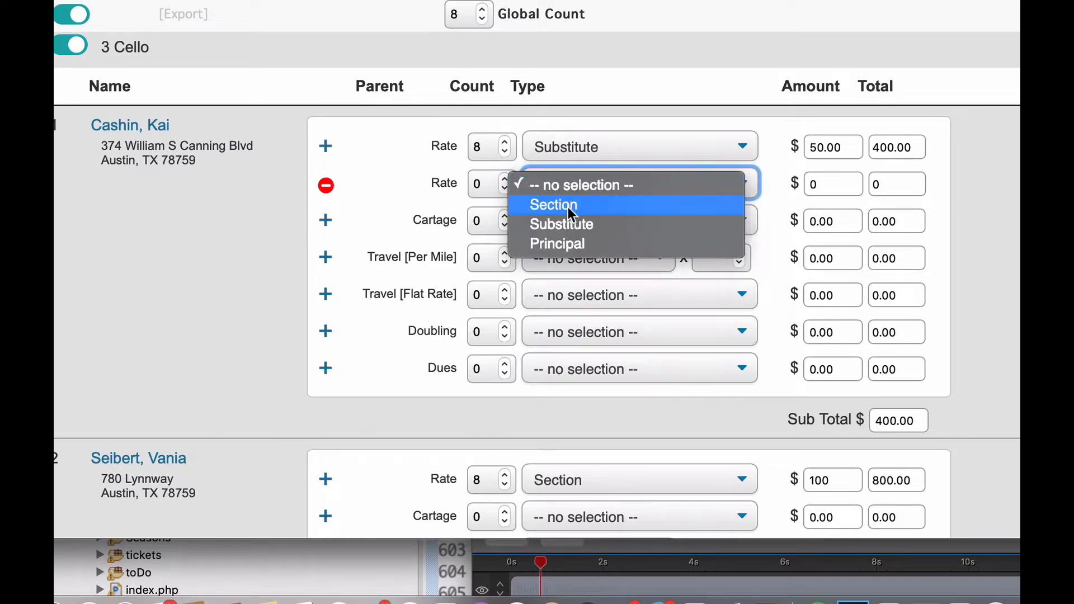
{"action": "left_click", "coordinate": [569, 205]}
{"action": "double_click", "coordinate": [477, 183]}
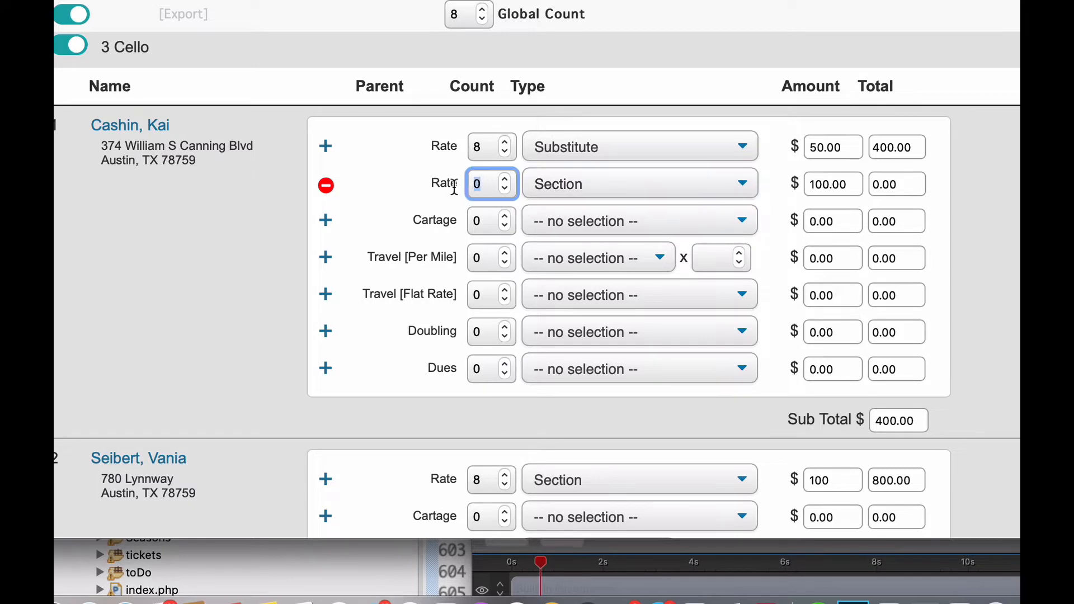
{"action": "type", "text": "1"}
{"action": "left_click", "coordinate": [398, 165]}
{"action": "double_click", "coordinate": [471, 149]}
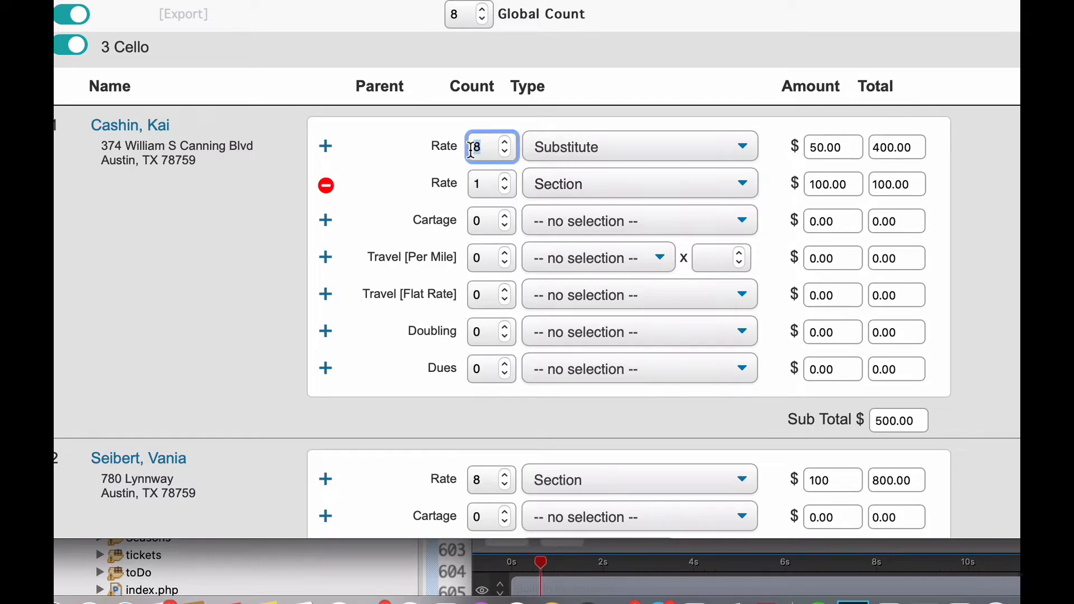
{"action": "type", "text": "7"}
{"action": "left_click", "coordinate": [403, 153]}
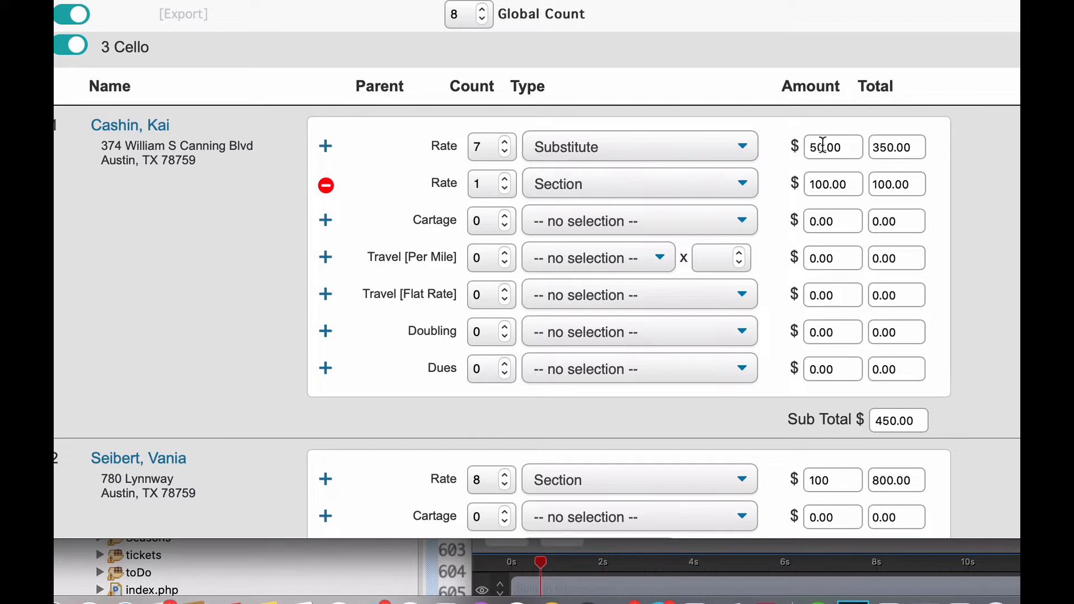
- Set the first cellist's Section rate count to 3 and the Substitute rate count to 5
{"action": "double_click", "coordinate": [490, 186]}
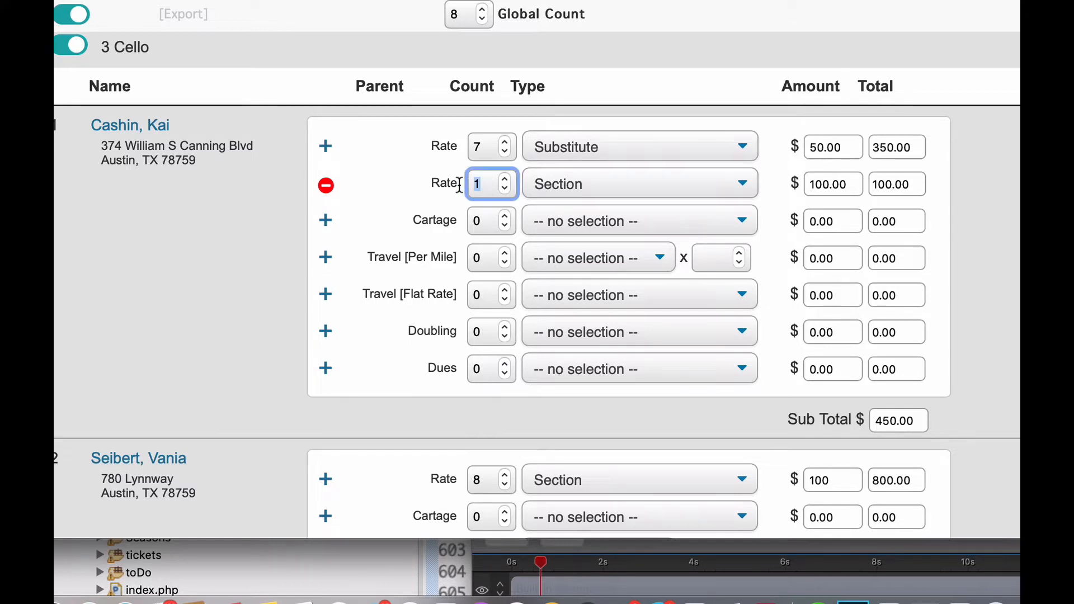
{"action": "type", "text": "3"}
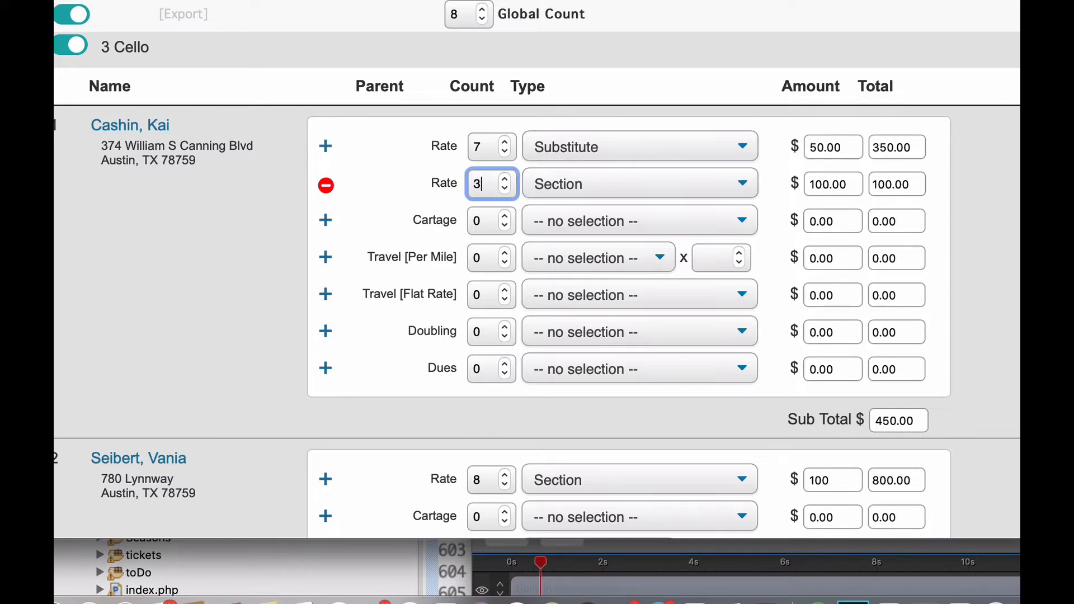
{"action": "double_click", "coordinate": [475, 148]}
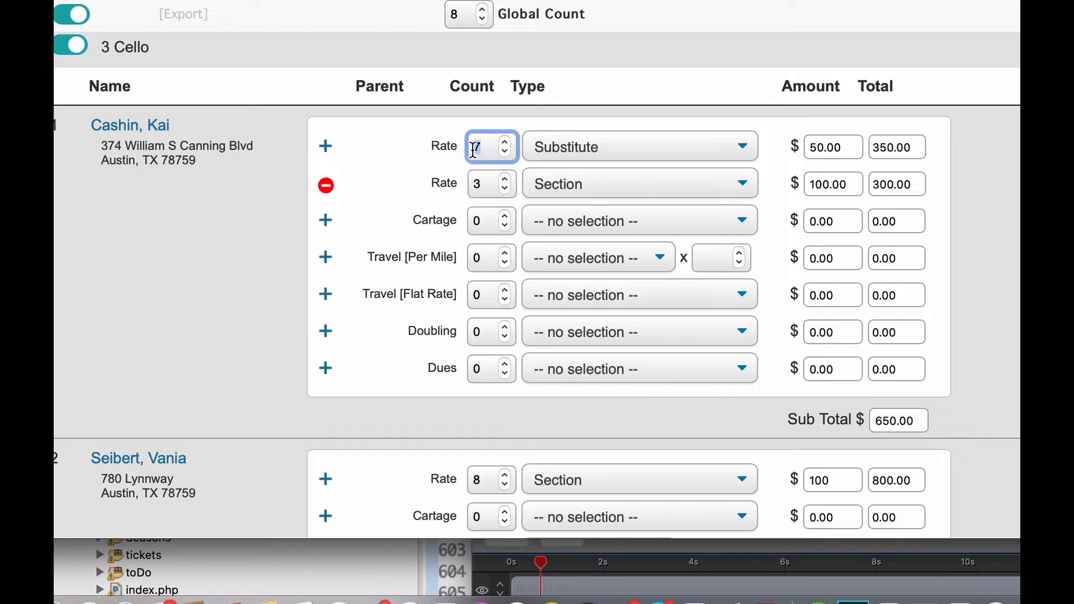
{"action": "type", "text": "5"}
{"action": "left_click", "coordinate": [411, 148]}
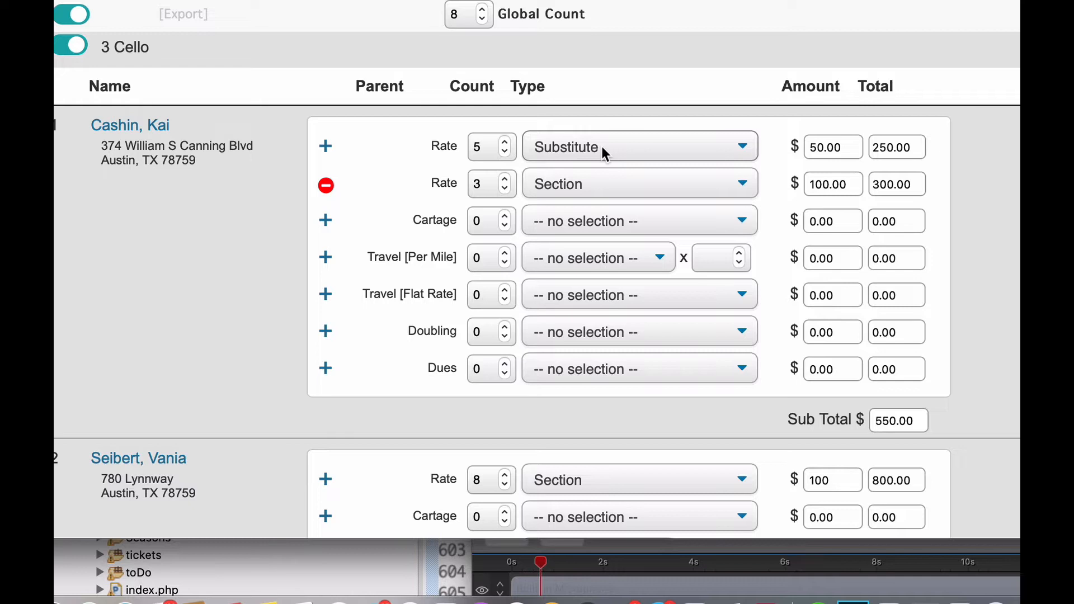
- Add a third rate line of type Principal with count 1 for the first cellist, and set the Substitute count to 4
{"action": "left_click", "coordinate": [325, 147]}
{"action": "left_click", "coordinate": [568, 223]}
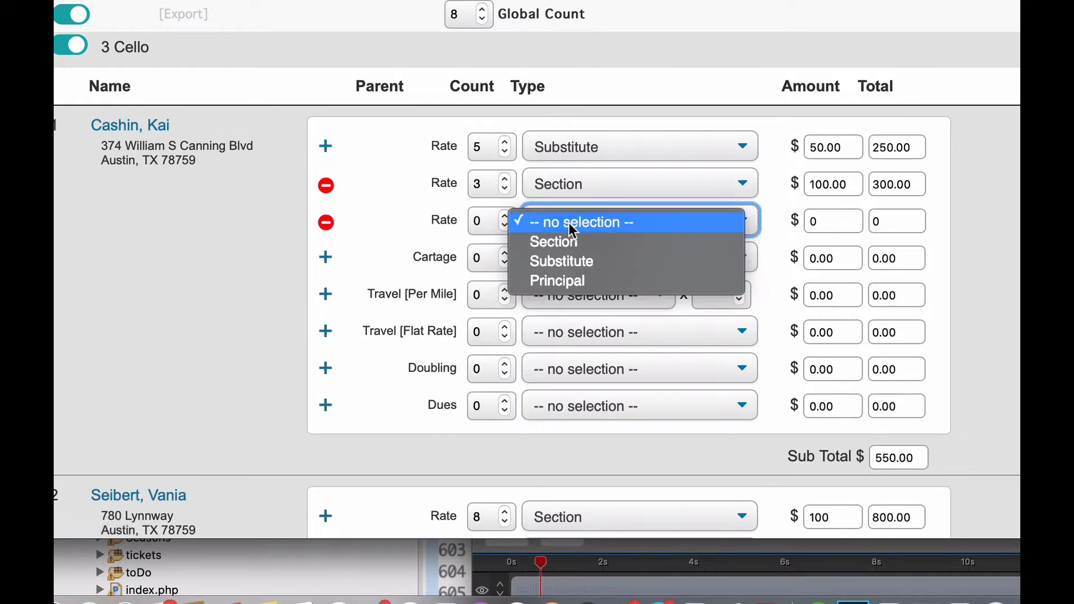
{"action": "left_click", "coordinate": [569, 281]}
{"action": "left_click", "coordinate": [480, 220]}
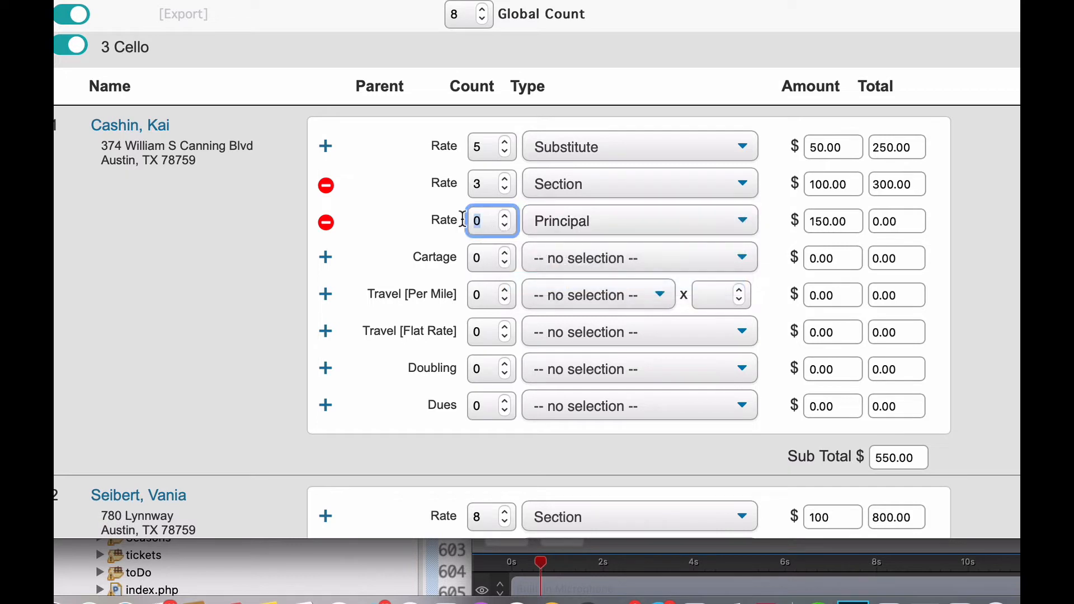
{"action": "key", "text": "BackSpace"}
{"action": "type", "text": "1"}
{"action": "left_click", "coordinate": [475, 143]}
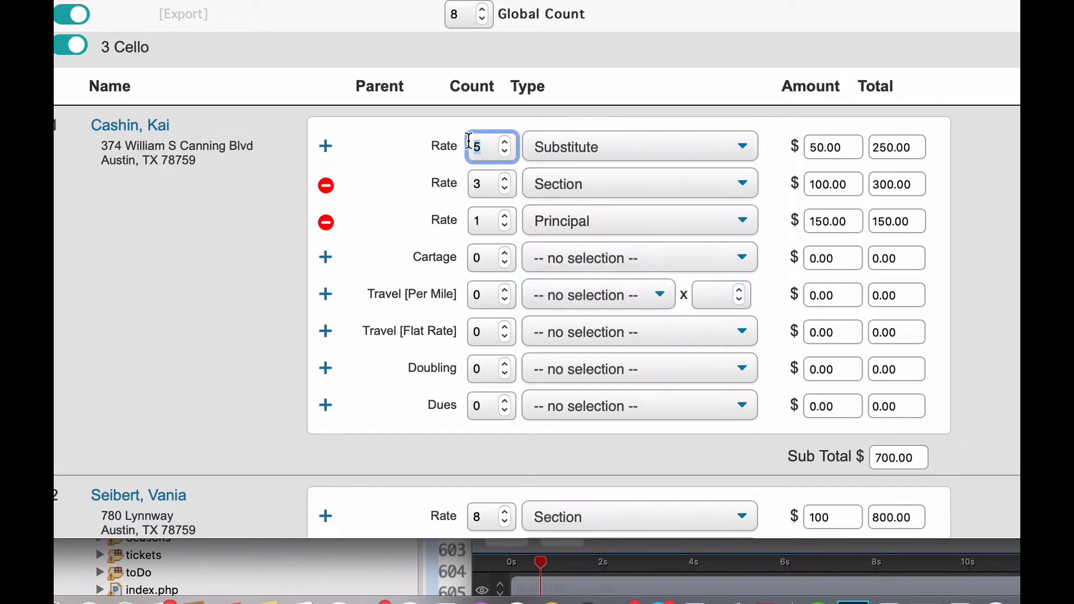
{"action": "type", "text": "4"}
{"action": "left_click", "coordinate": [404, 174]}
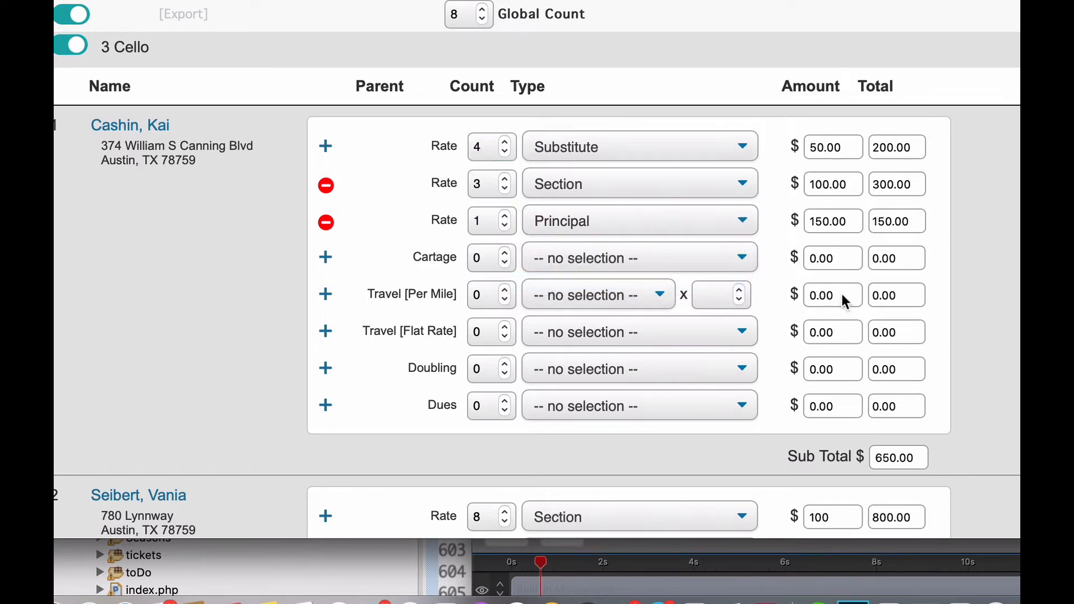
{"action": "left_click_drag", "start_coordinate": [915, 452], "coordinate": [874, 452]}
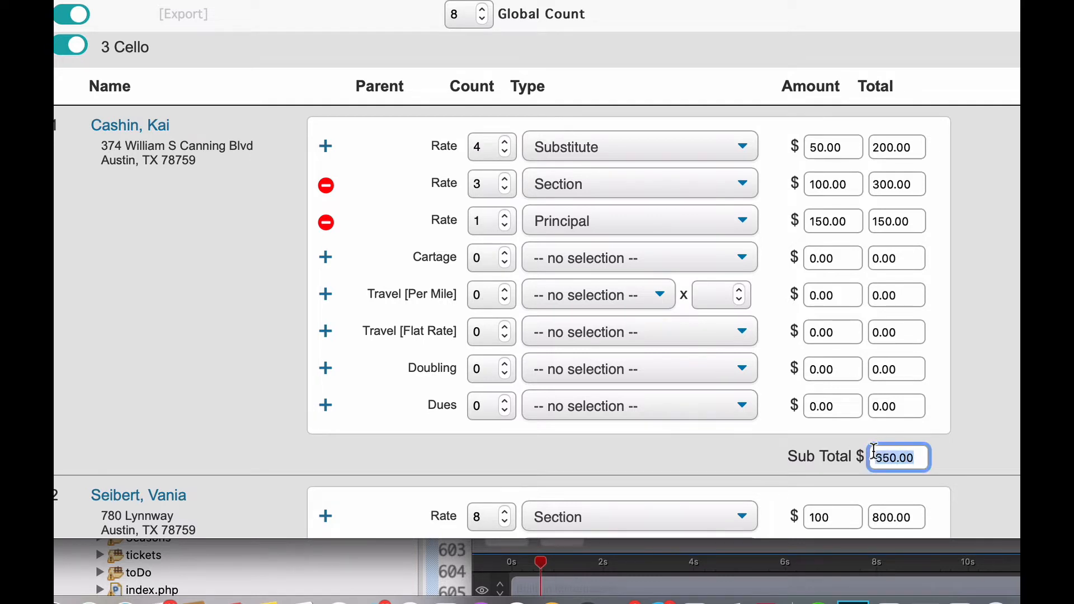
{"action": "left_click", "coordinate": [957, 326]}
- Set the first cellist's cartage type to Harp
{"action": "scroll", "coordinate": [985, 285], "scroll_direction": "down", "scroll_amount": 2}
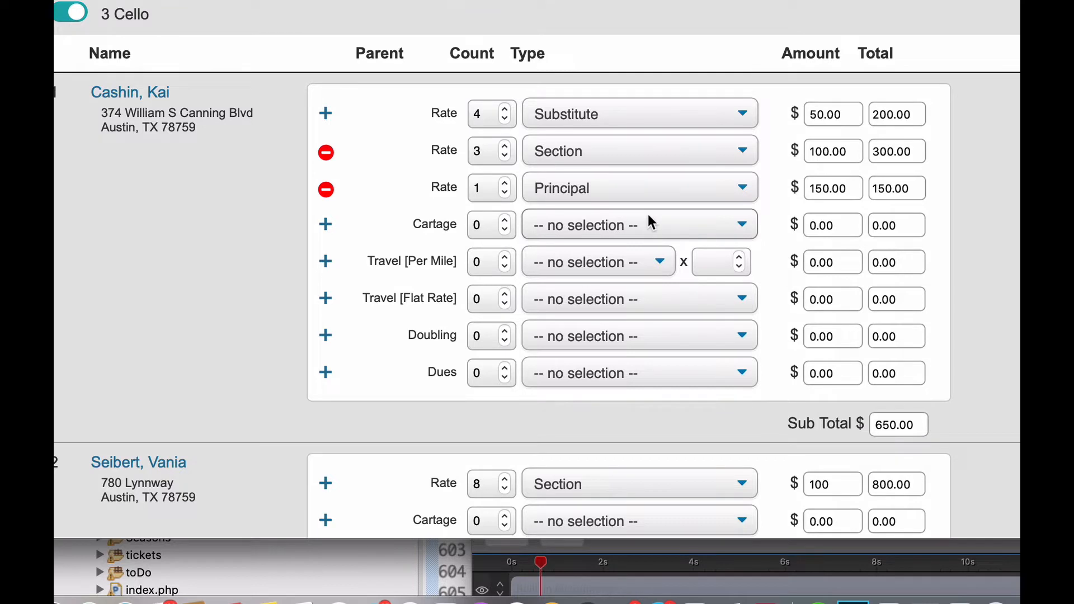
{"action": "left_click", "coordinate": [608, 232]}
{"action": "left_click", "coordinate": [581, 242]}
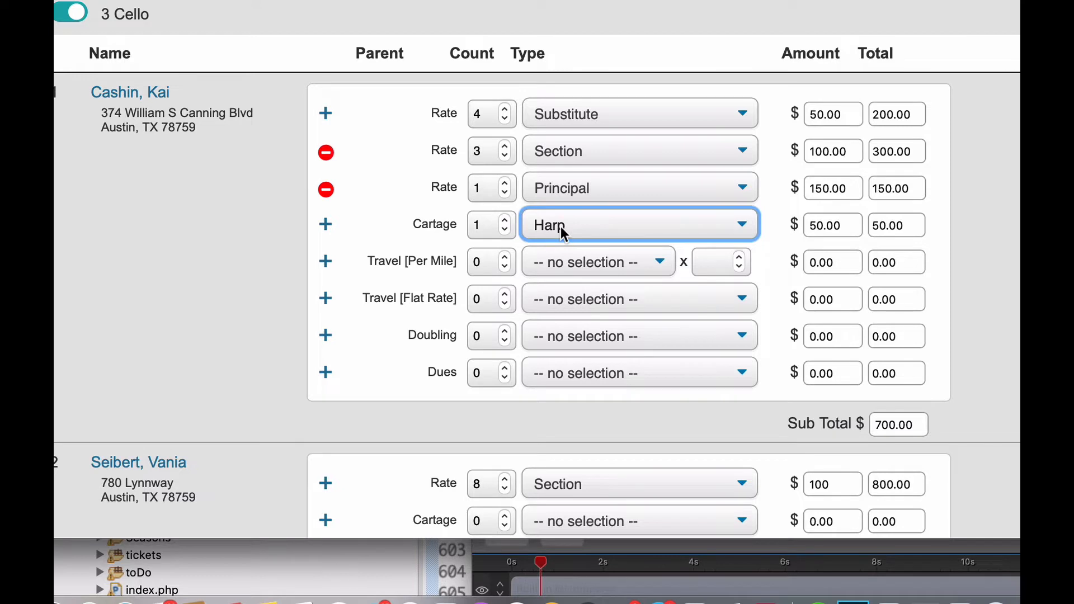
- Add a second cartage line for the first cellist with type Timpani and count 2
{"action": "scroll", "coordinate": [626, 230], "scroll_direction": "down", "scroll_amount": 4}
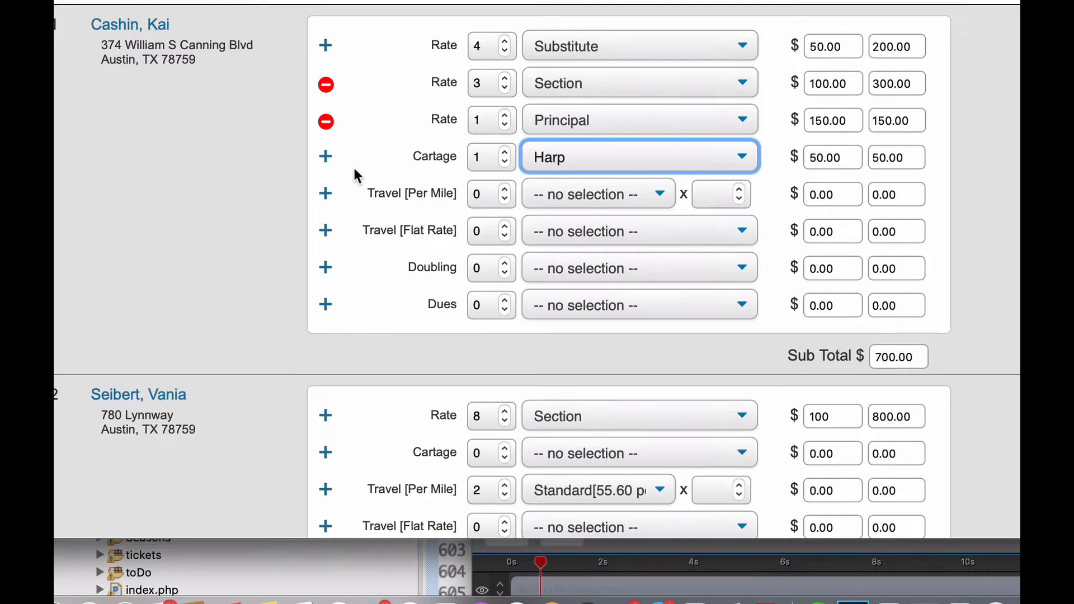
{"action": "left_click", "coordinate": [325, 156]}
{"action": "left_click", "coordinate": [532, 194]}
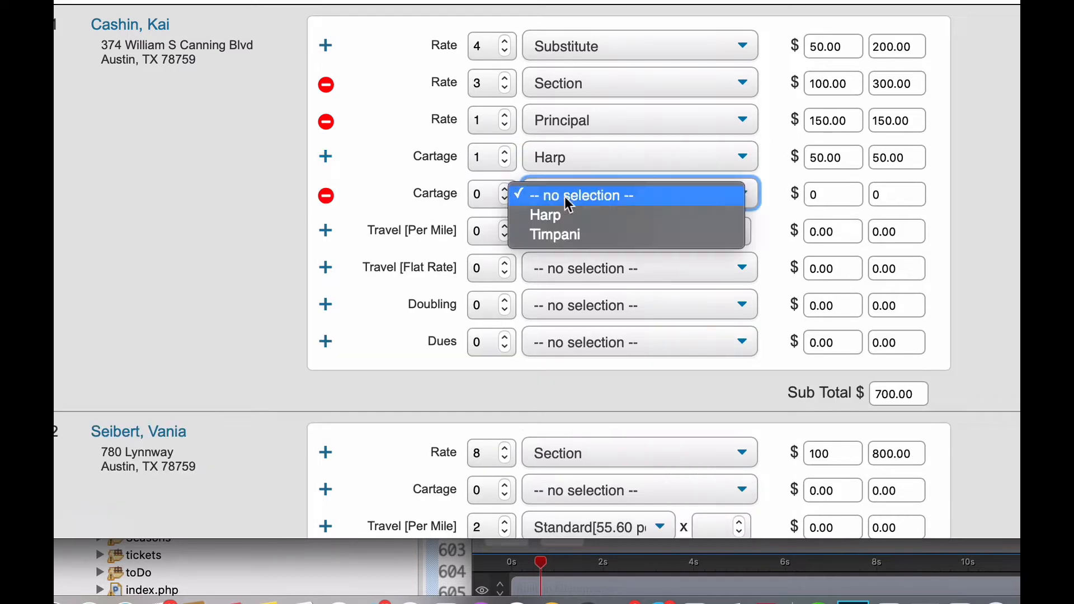
{"action": "left_click", "coordinate": [568, 235]}
{"action": "double_click", "coordinate": [479, 194]}
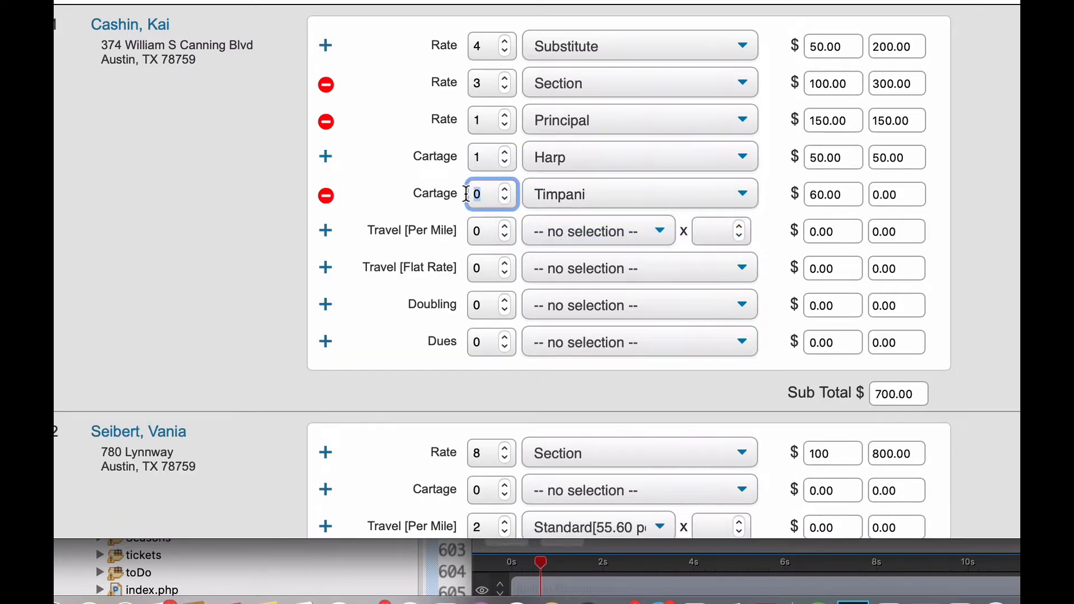
{"action": "type", "text": "2"}
{"action": "left_click", "coordinate": [395, 185]}
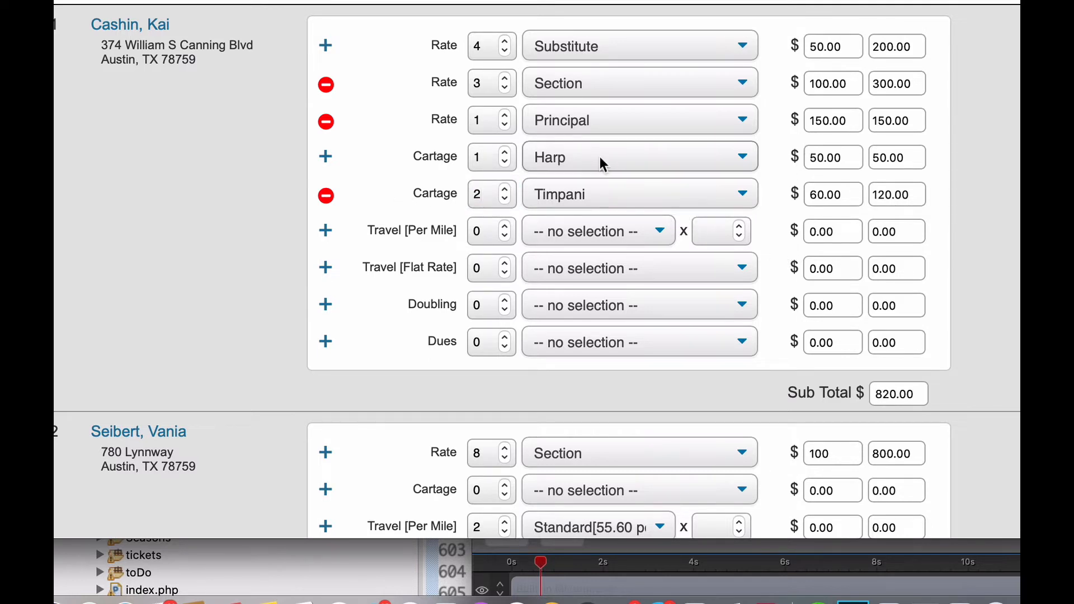
- Set the first cellist's per-mile travel to the Standard rate with 100 miles
{"action": "left_click", "coordinate": [593, 232]}
{"action": "left_click", "coordinate": [595, 252]}
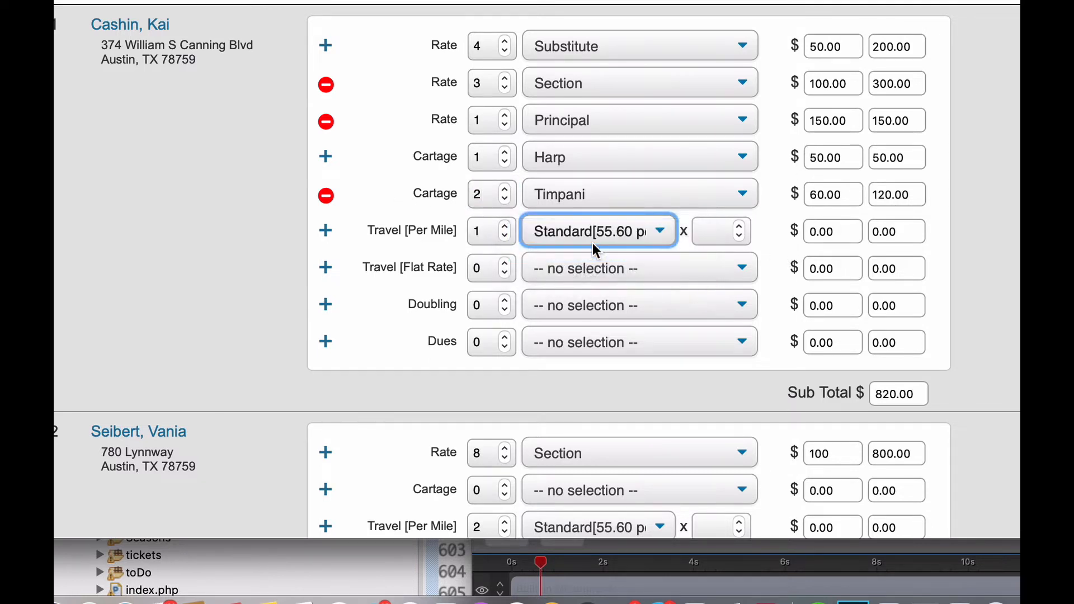
{"action": "left_click", "coordinate": [708, 231]}
{"action": "type", "text": "100"}
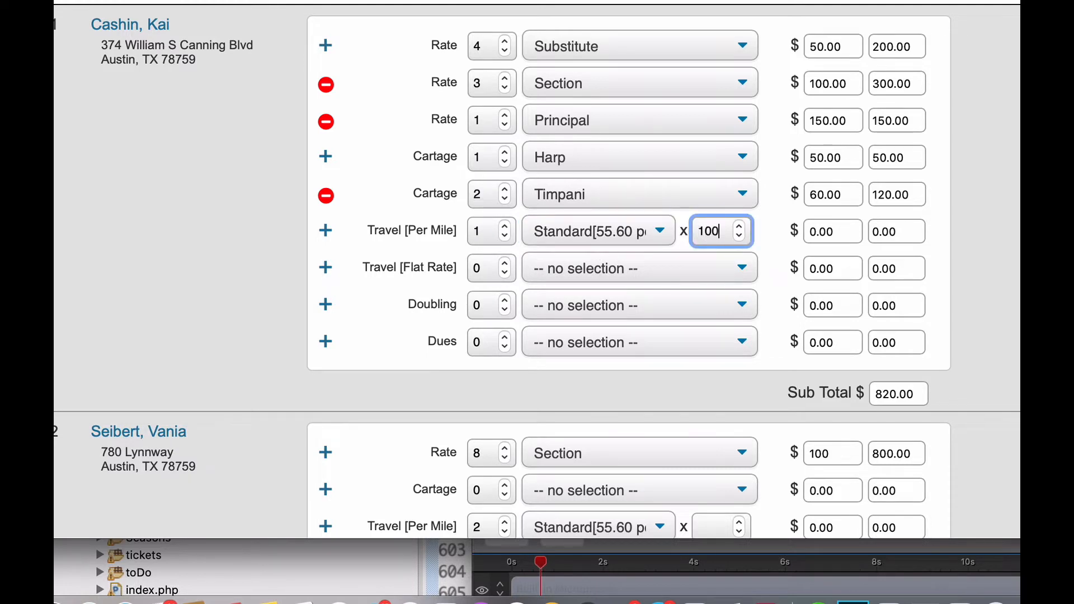
{"action": "left_click", "coordinate": [421, 283]}
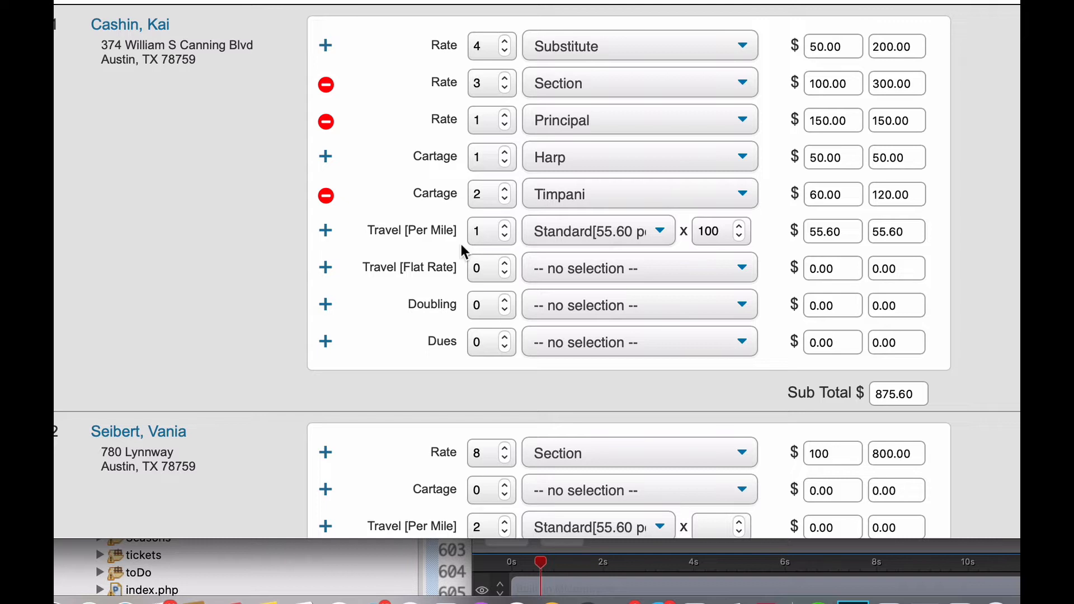
- Add a second per-mile travel line for the first cellist at the Special rate with 300 miles and count 1
{"action": "left_click", "coordinate": [325, 231]}
{"action": "left_click", "coordinate": [569, 274]}
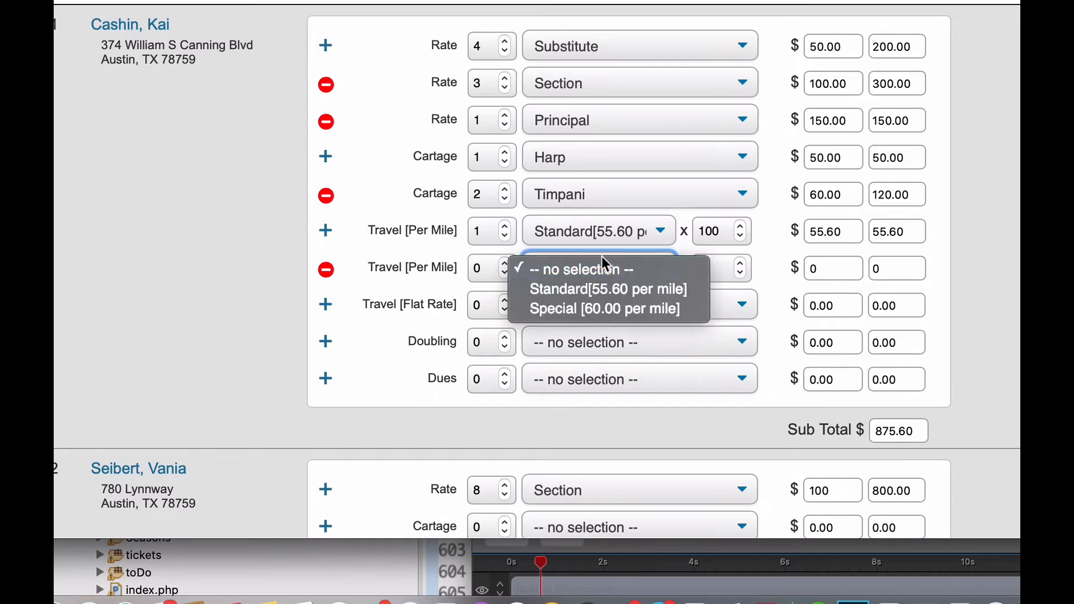
{"action": "left_click", "coordinate": [596, 311]}
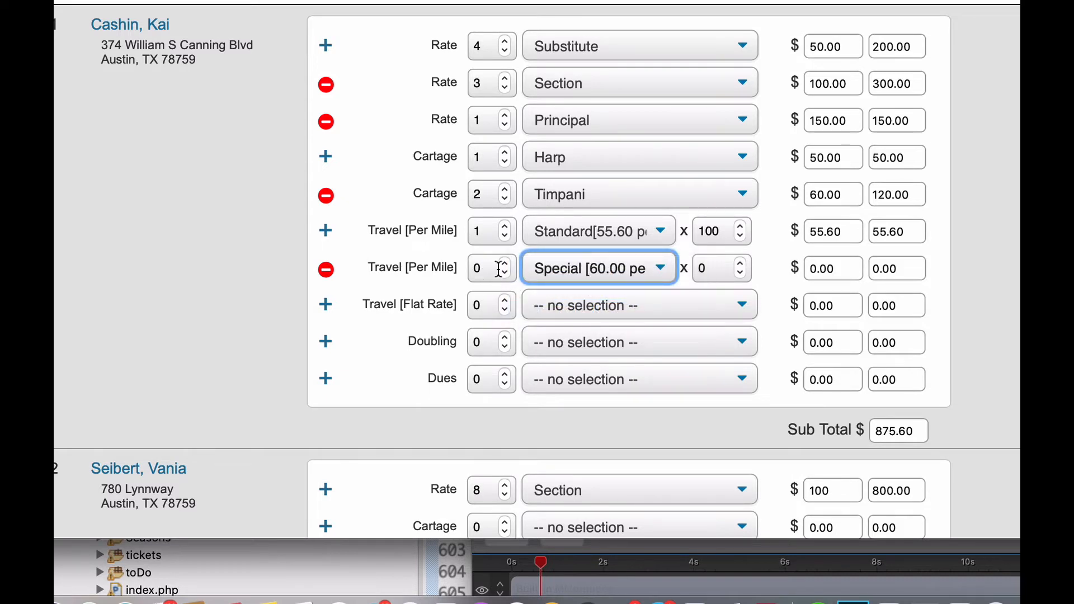
{"action": "left_click", "coordinate": [706, 269]}
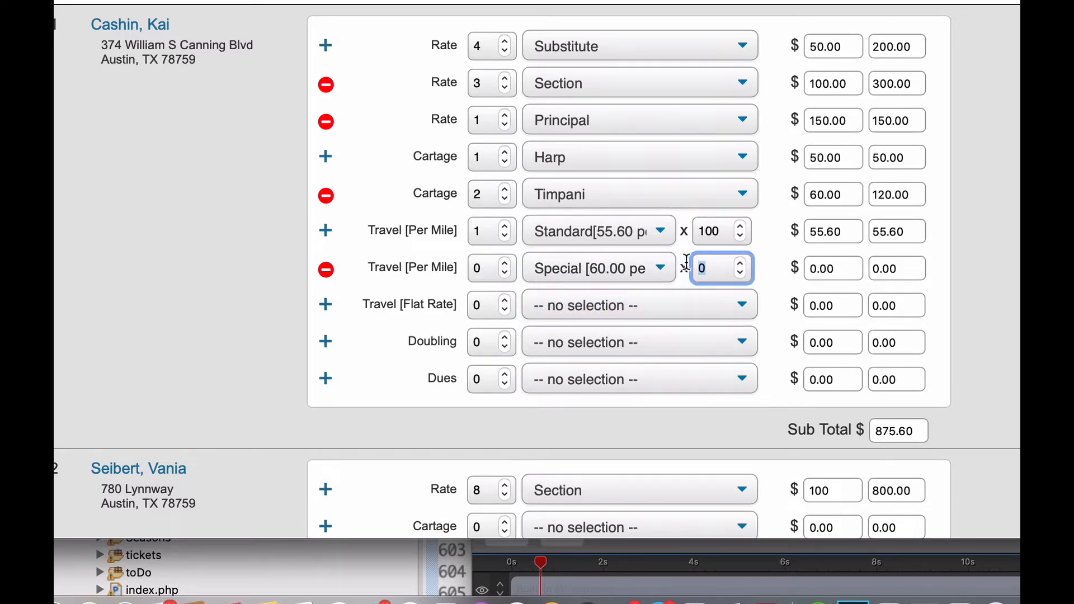
{"action": "type", "text": "300"}
{"action": "left_click", "coordinate": [497, 273]}
{"action": "type", "text": "1"}
{"action": "left_click", "coordinate": [372, 326]}
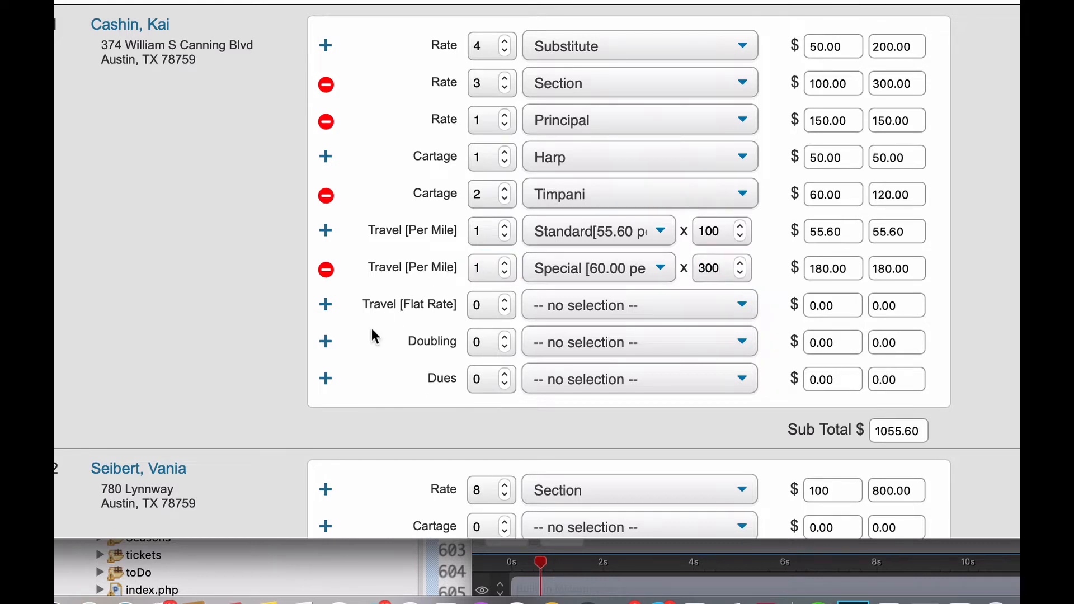
- Set the first cellist's doubling type to Percussion and select the base amount that its percentage is applied to
{"action": "scroll", "coordinate": [770, 280], "scroll_direction": "down", "scroll_amount": 3}
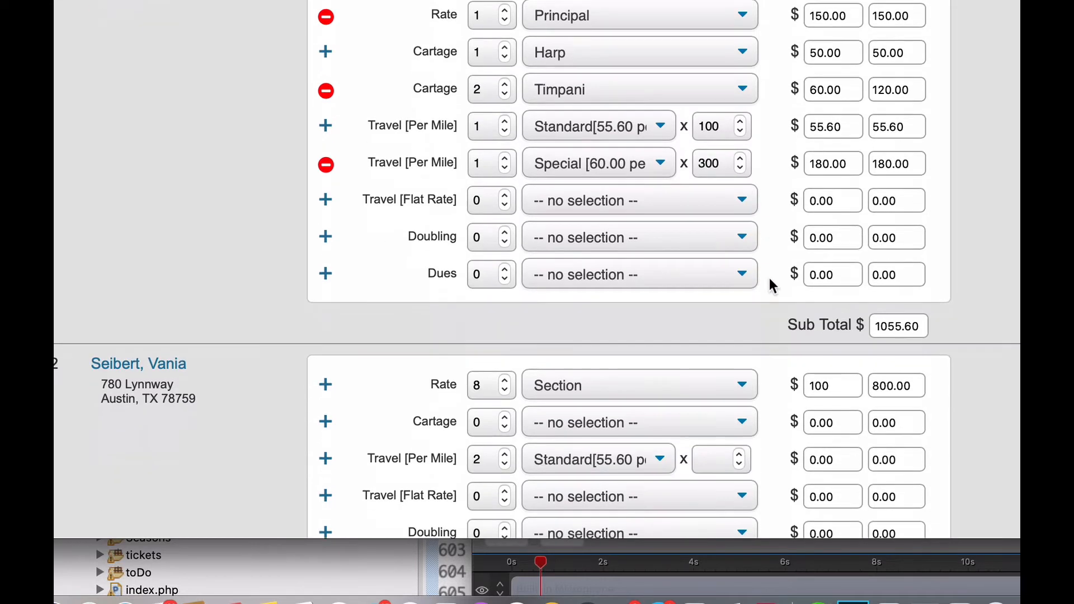
{"action": "left_click", "coordinate": [623, 241]}
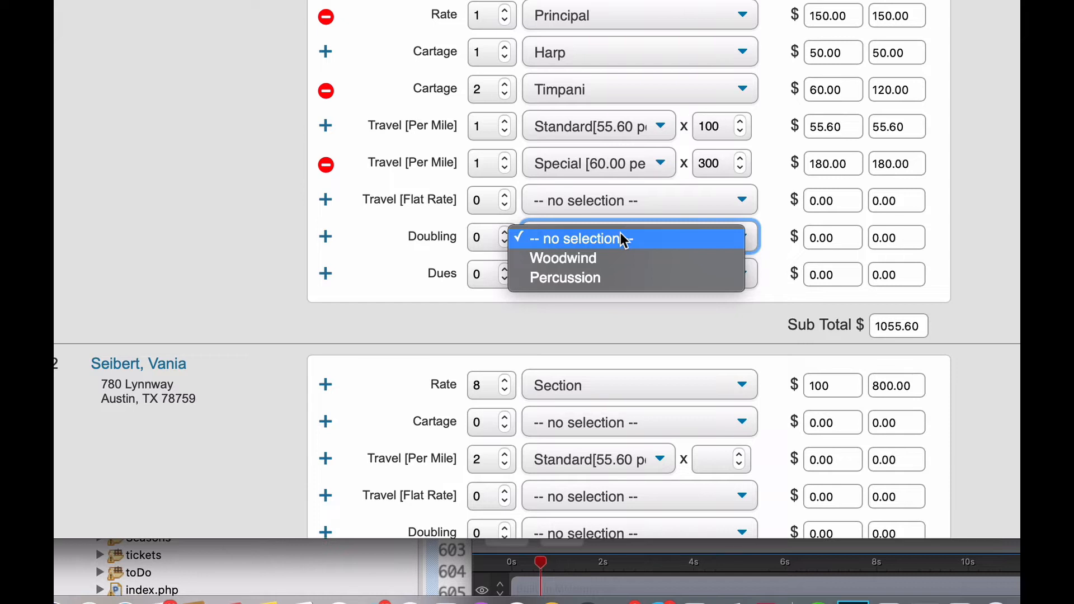
{"action": "left_click", "coordinate": [588, 278]}
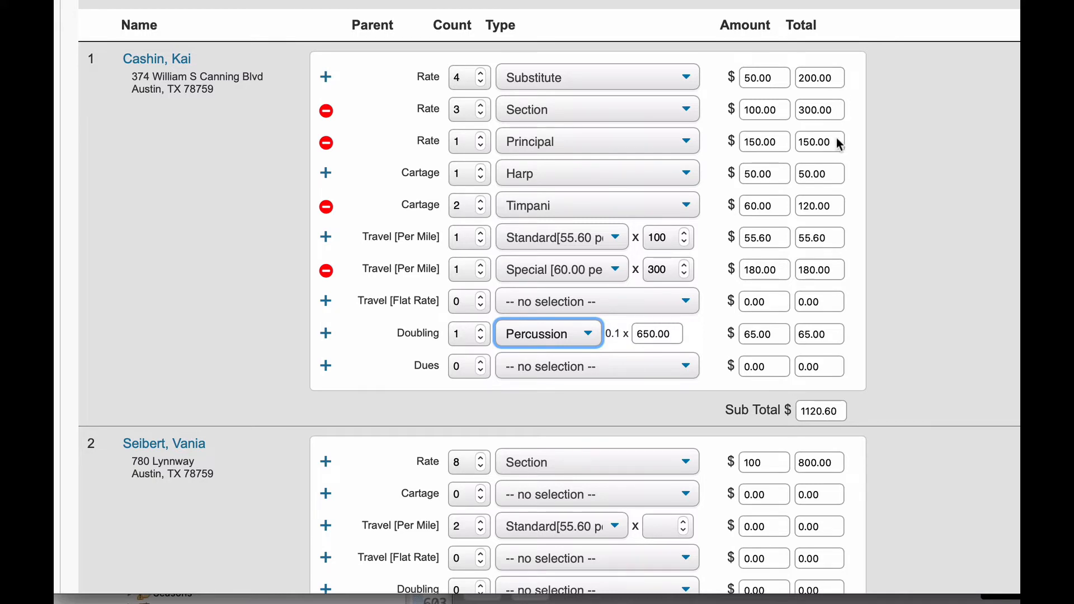
{"action": "left_click_drag", "start_coordinate": [677, 334], "coordinate": [642, 335]}
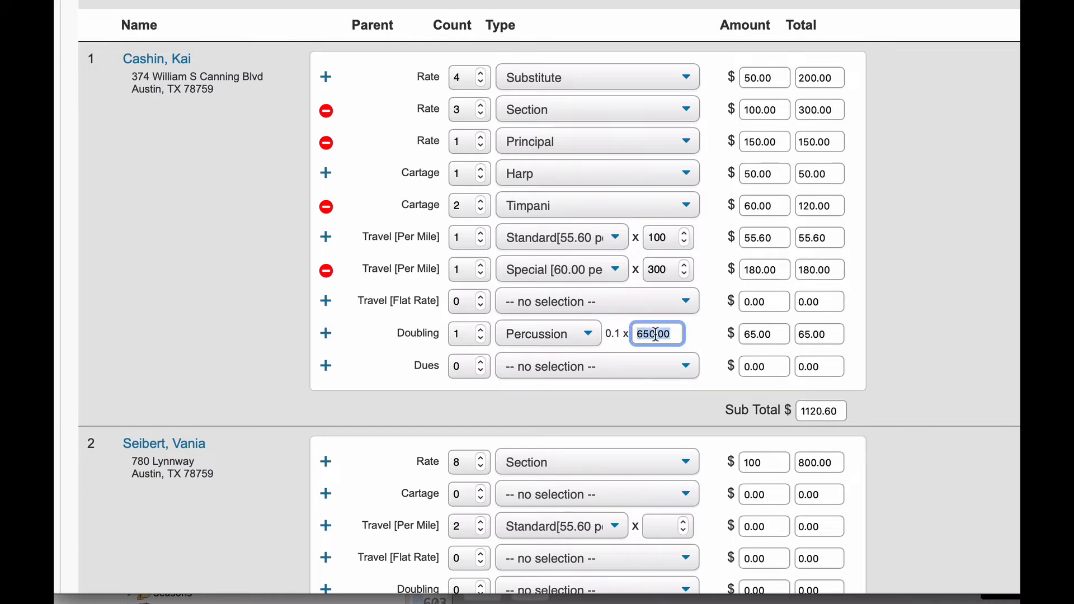
- Review the base amount, amount, total and count on the first cellist's Percussion doubling line
{"action": "left_click", "coordinate": [619, 334]}
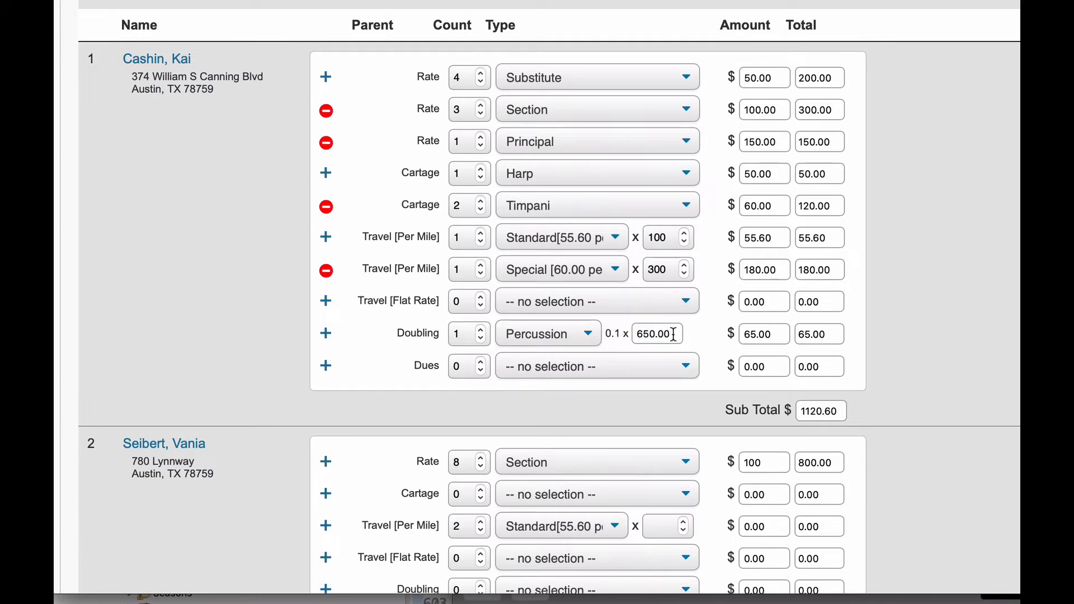
{"action": "left_click", "coordinate": [777, 336]}
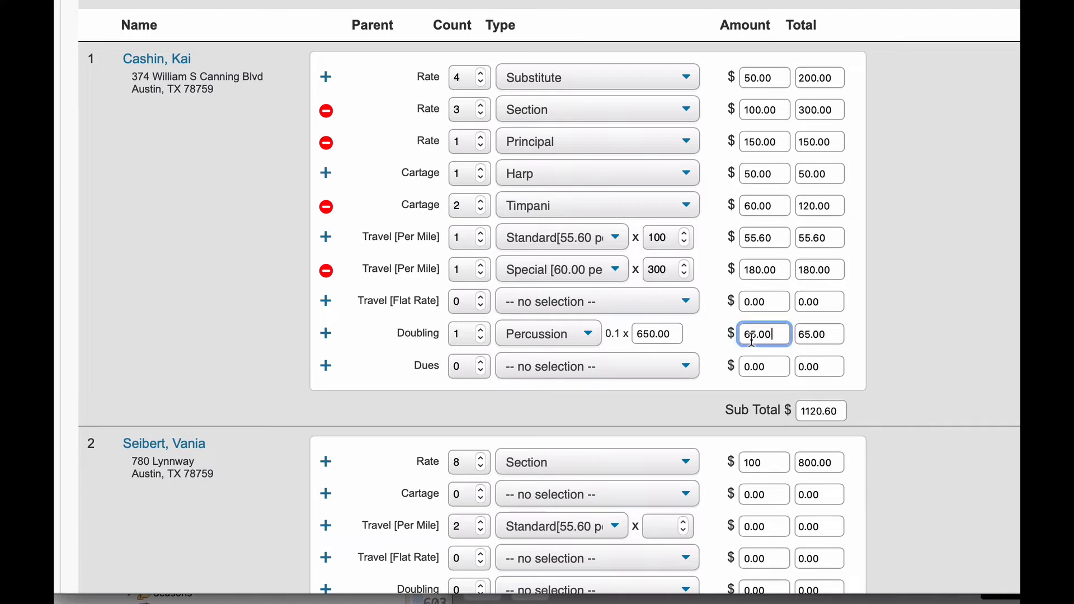
{"action": "left_click", "coordinate": [834, 336]}
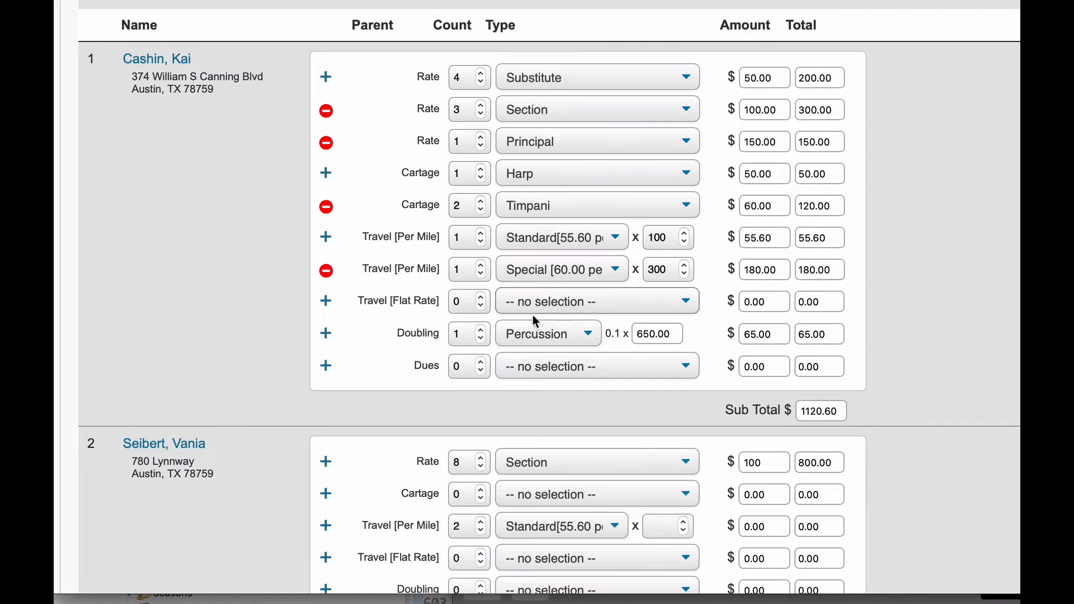
{"action": "double_click", "coordinate": [457, 334]}
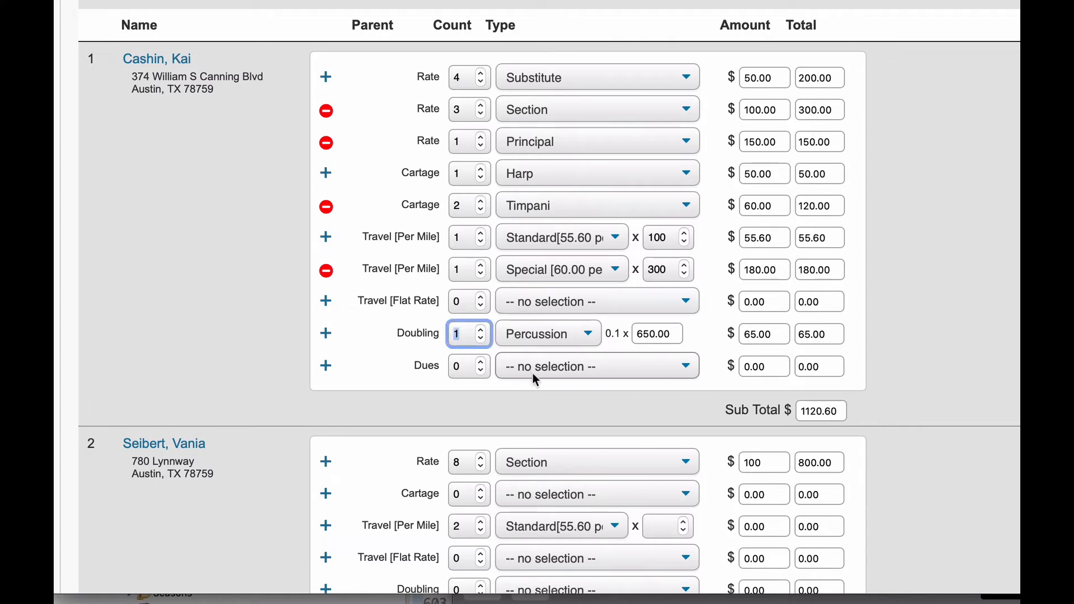
{"action": "left_click", "coordinate": [456, 335]}
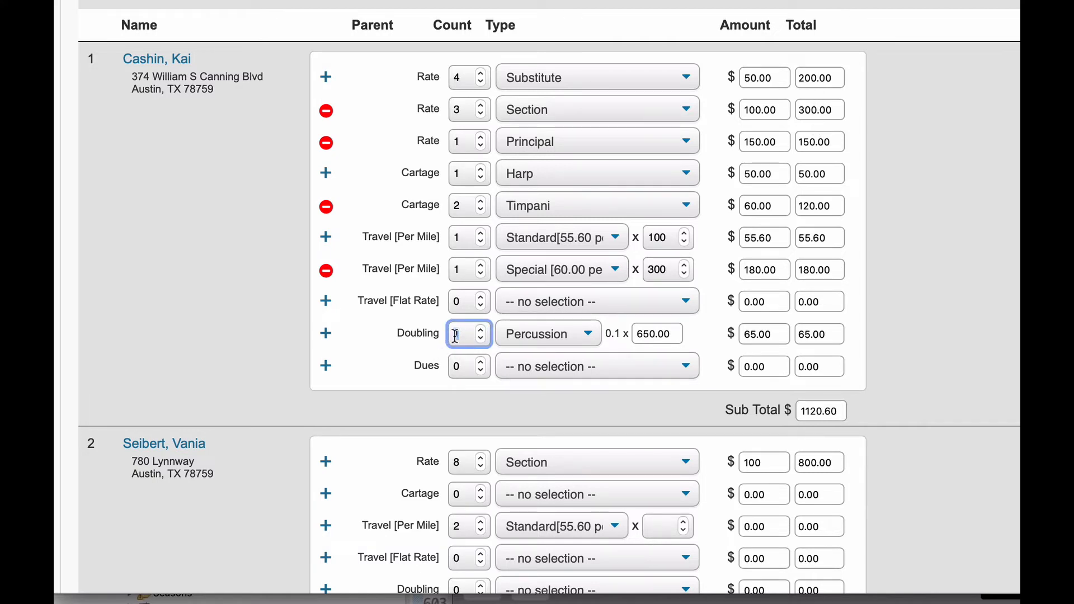
{"action": "left_click_drag", "start_coordinate": [440, 342], "coordinate": [402, 351]}
{"action": "left_click", "coordinate": [408, 352]}
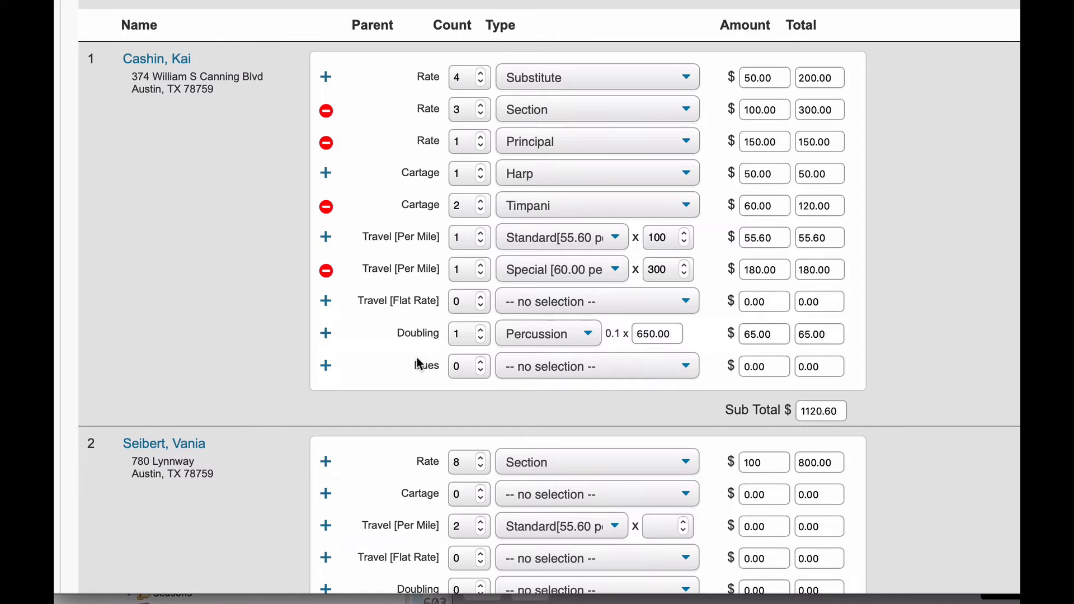
- Set the first cellist's dues type to Union
{"action": "scroll", "coordinate": [396, 355], "scroll_direction": "down", "scroll_amount": 3}
{"action": "scroll", "coordinate": [395, 351], "scroll_direction": "up", "scroll_amount": 1}
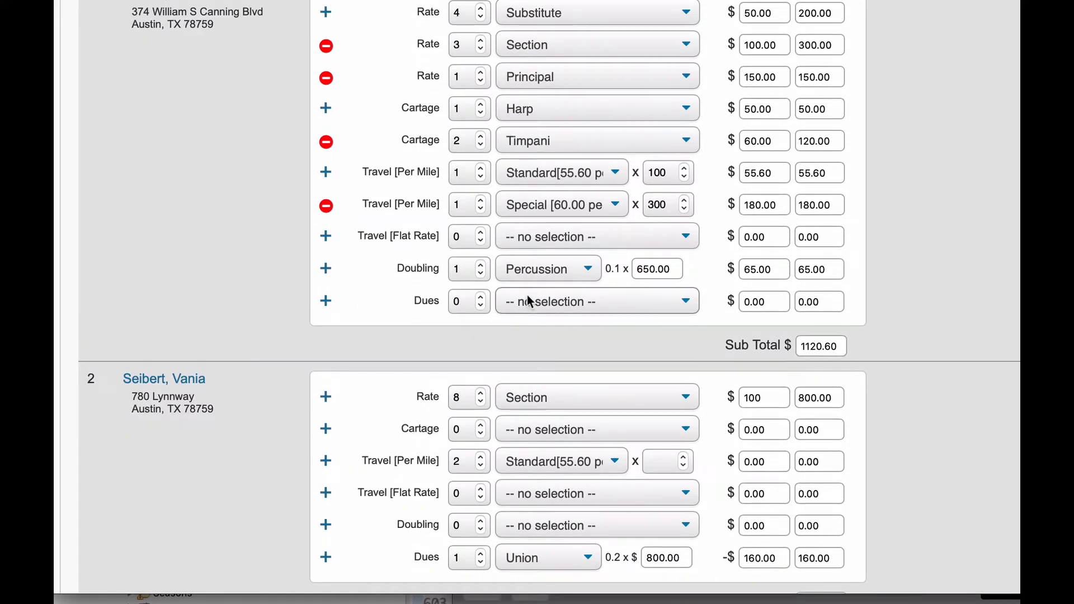
{"action": "left_click", "coordinate": [555, 305]}
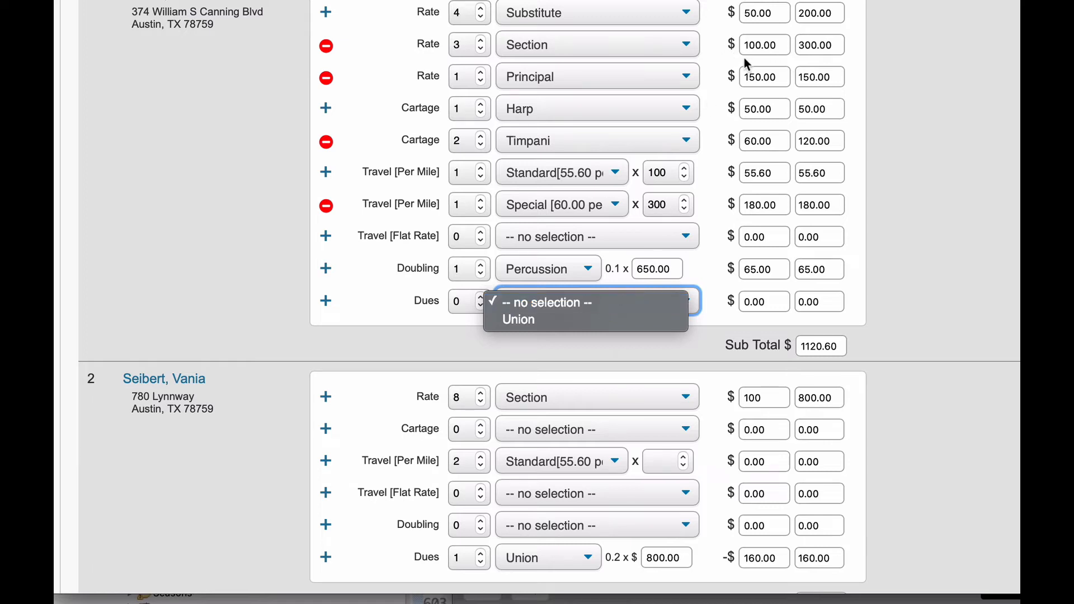
{"action": "left_click", "coordinate": [532, 320]}
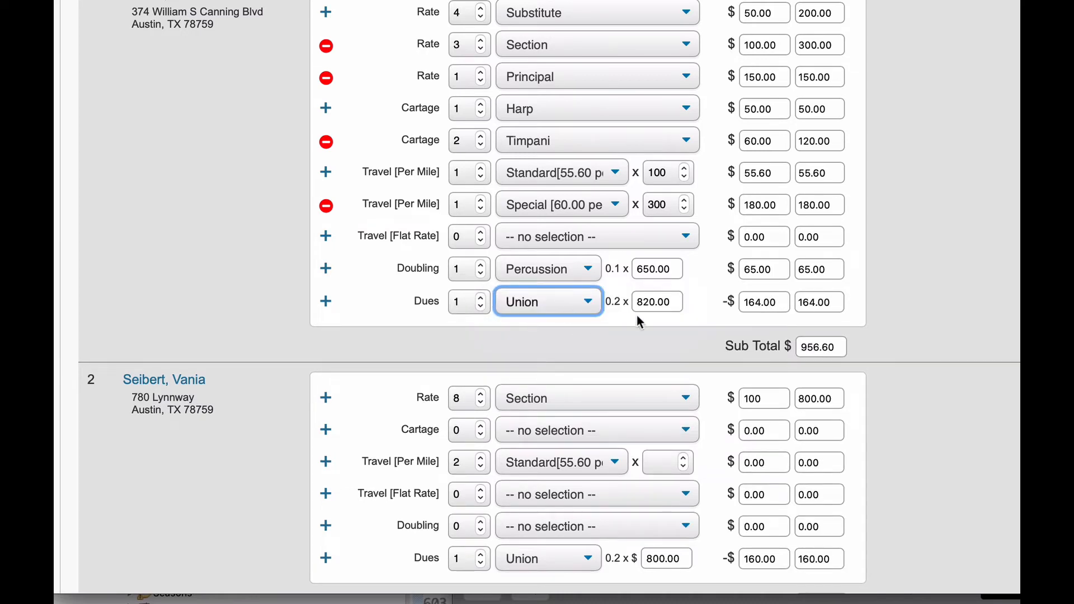
- Check the base amount and deduction on the first cellist's Union dues line, along with the subtotal
{"action": "left_click_drag", "start_coordinate": [674, 302], "coordinate": [637, 303]}
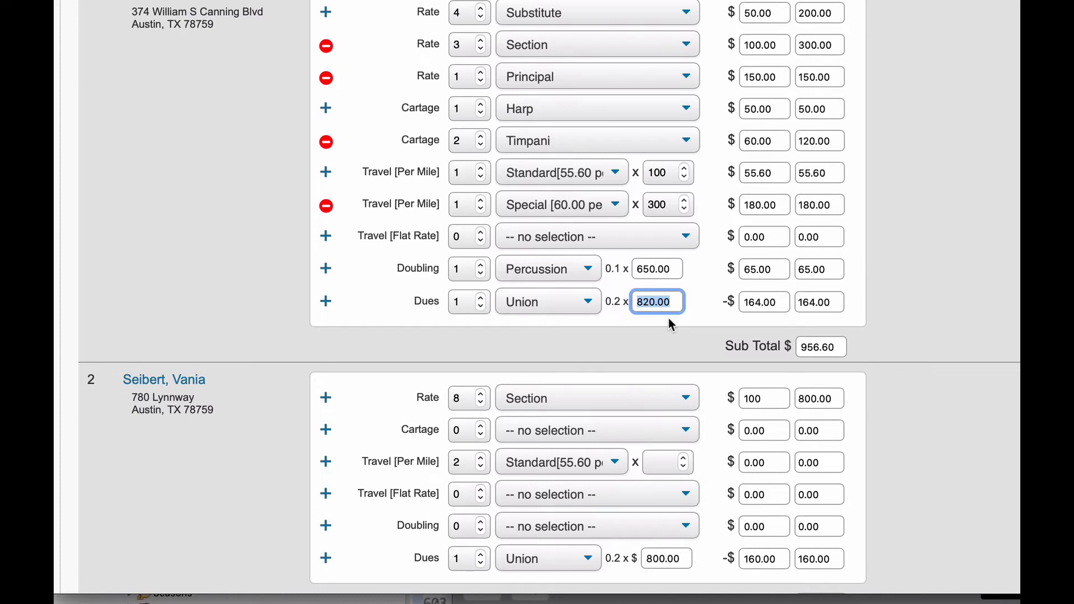
{"action": "left_click_drag", "start_coordinate": [777, 302], "coordinate": [743, 303]}
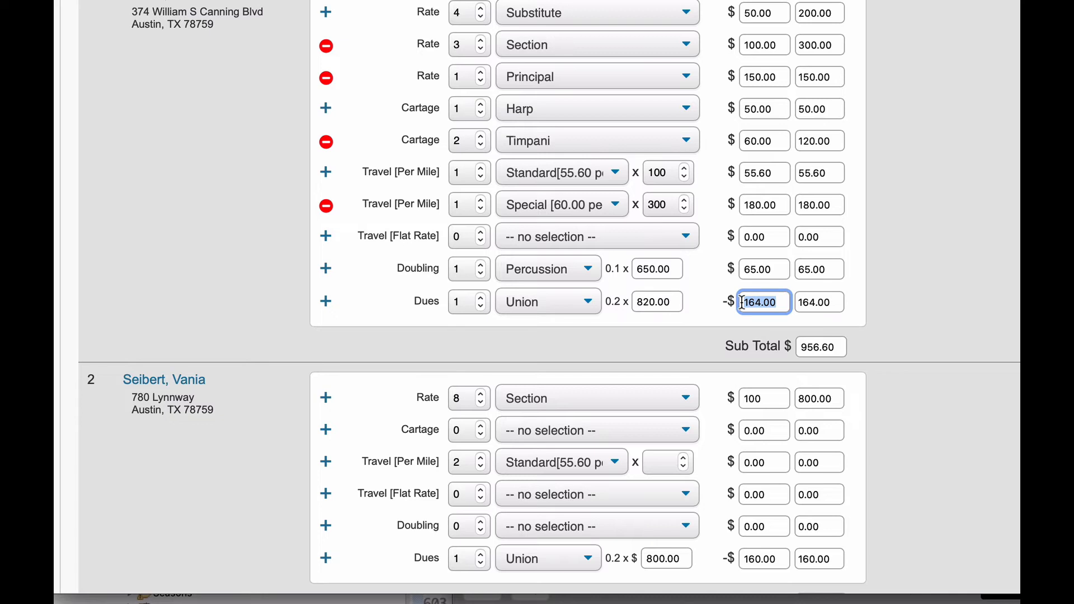
{"action": "left_click", "coordinate": [678, 301]}
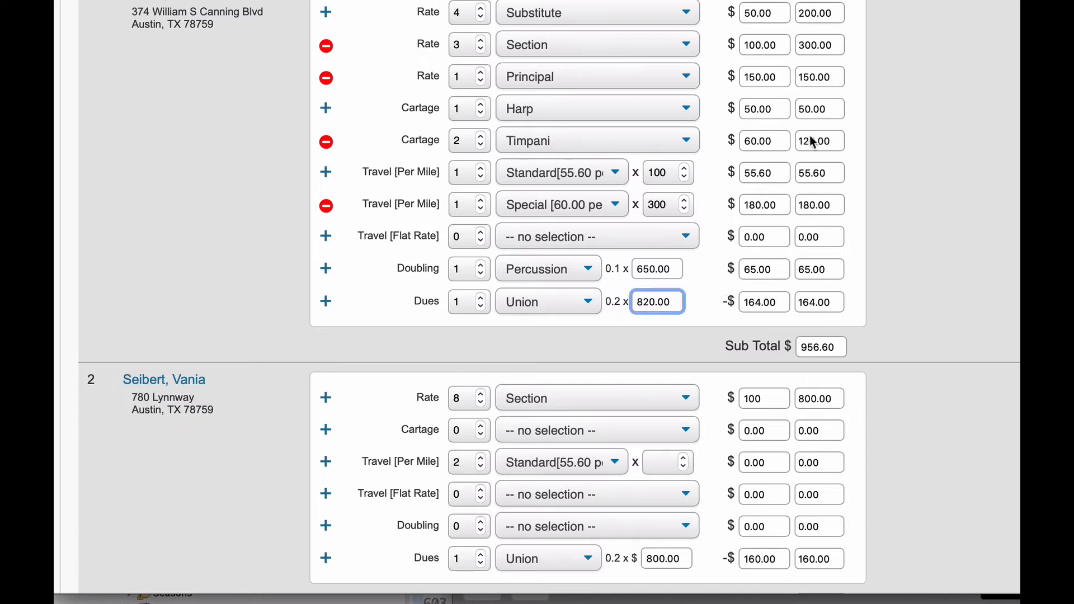
{"action": "left_click_drag", "start_coordinate": [837, 348], "coordinate": [818, 351]}
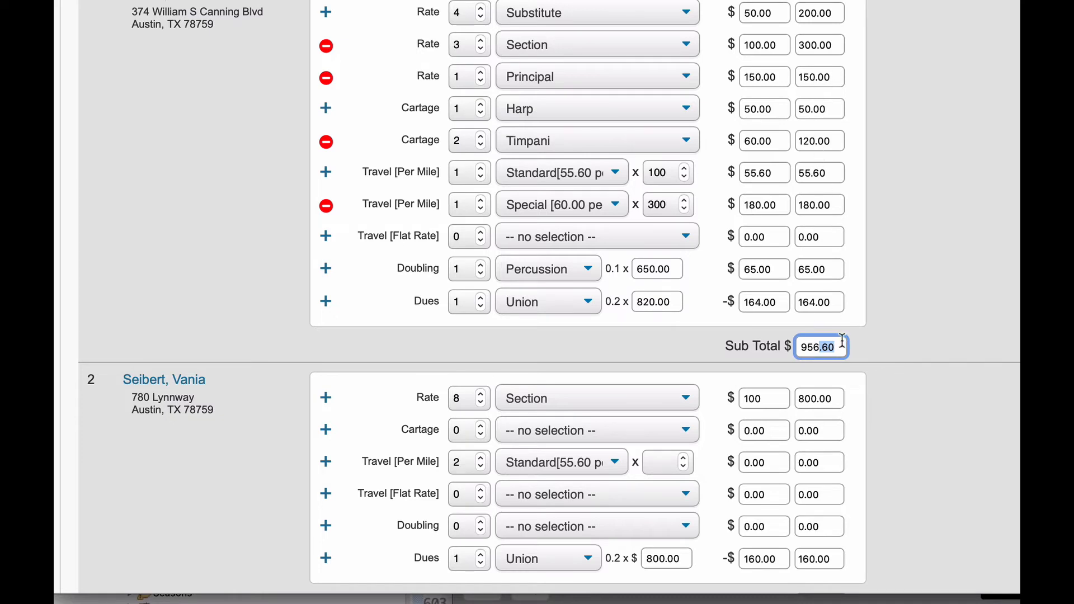
{"action": "left_click", "coordinate": [841, 342]}
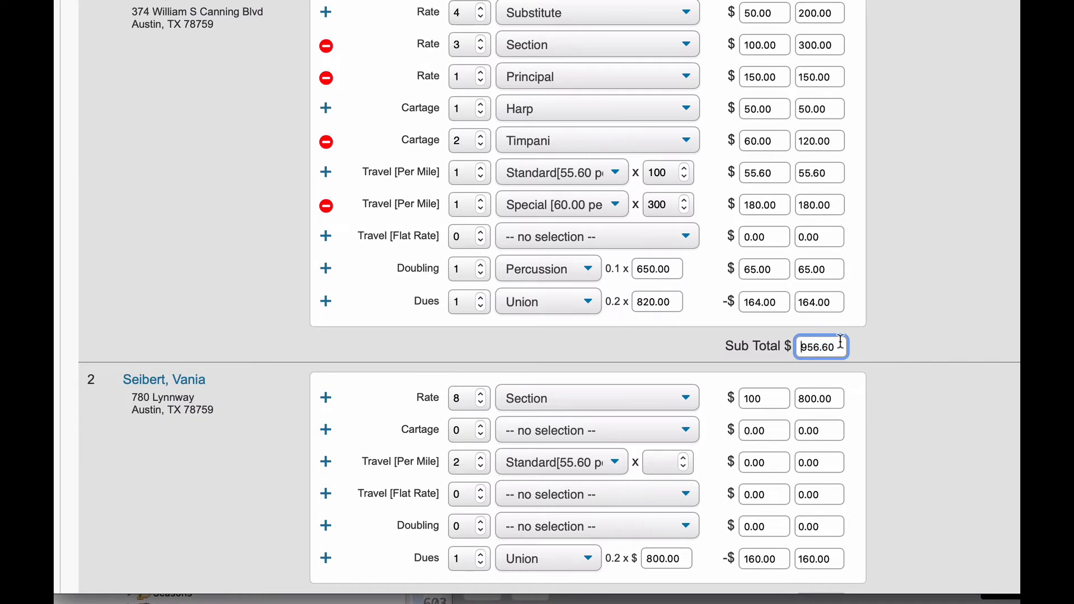
{"action": "left_click", "coordinate": [599, 328]}
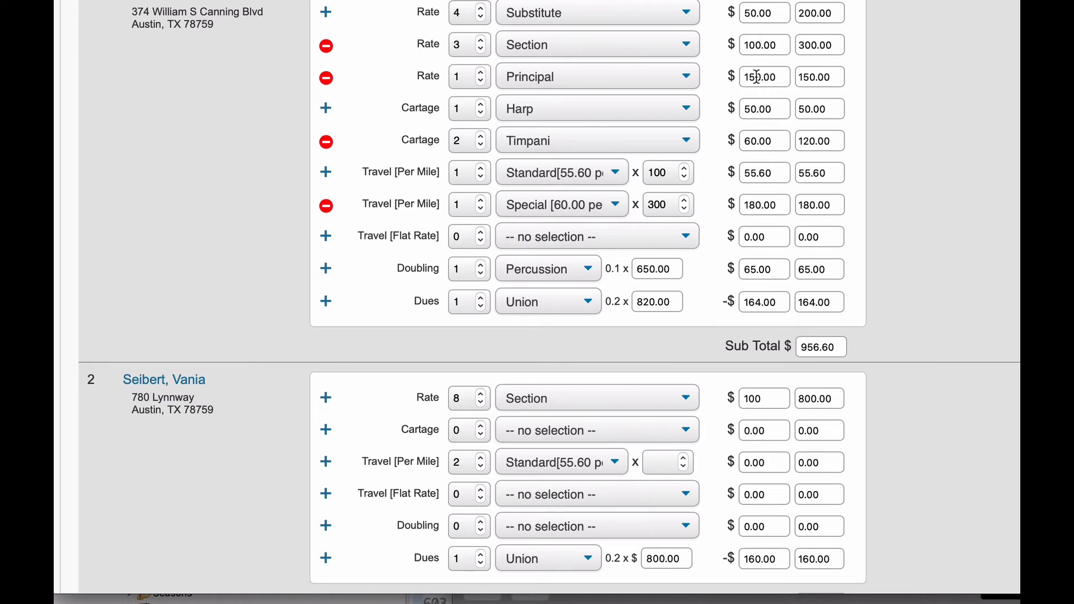
- Override the first cellist's Principal rate amount with 160.00
{"action": "left_click_drag", "start_coordinate": [789, 77], "coordinate": [732, 77]}
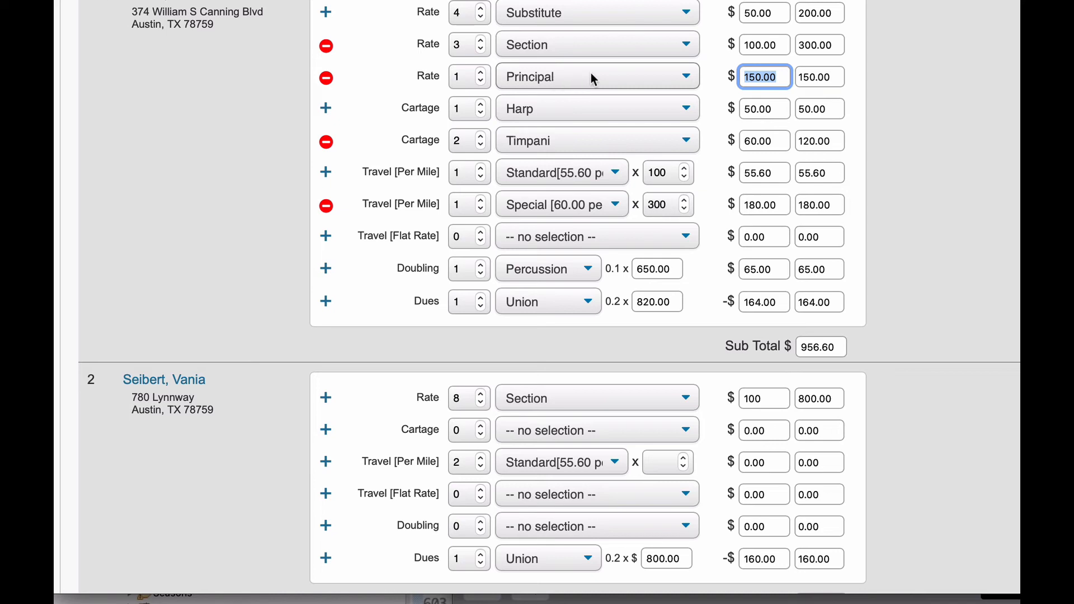
{"action": "left_click", "coordinate": [760, 82]}
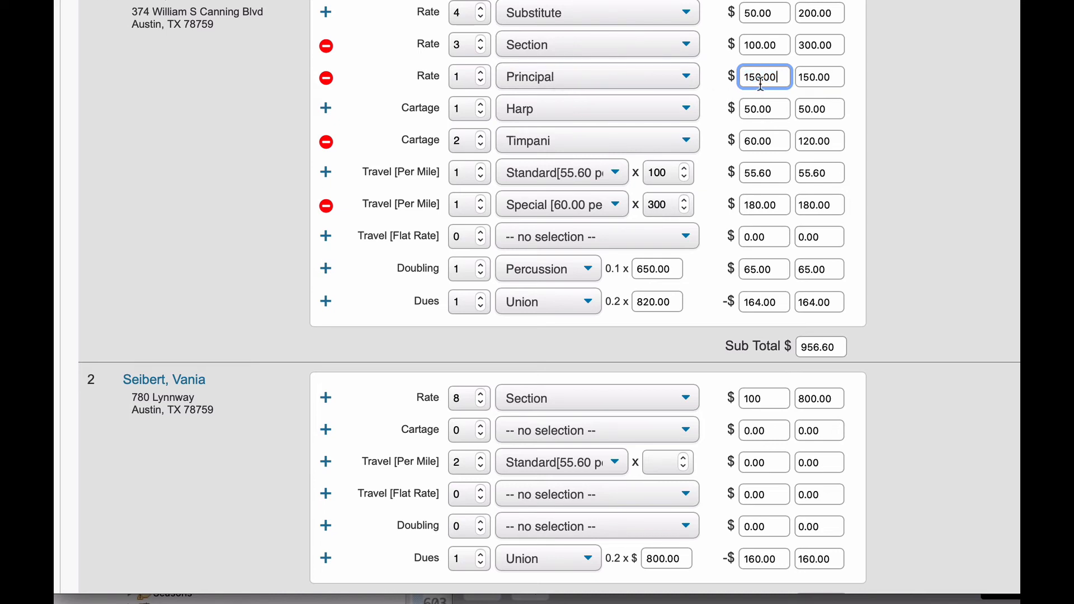
{"action": "key", "text": "BackSpace"}
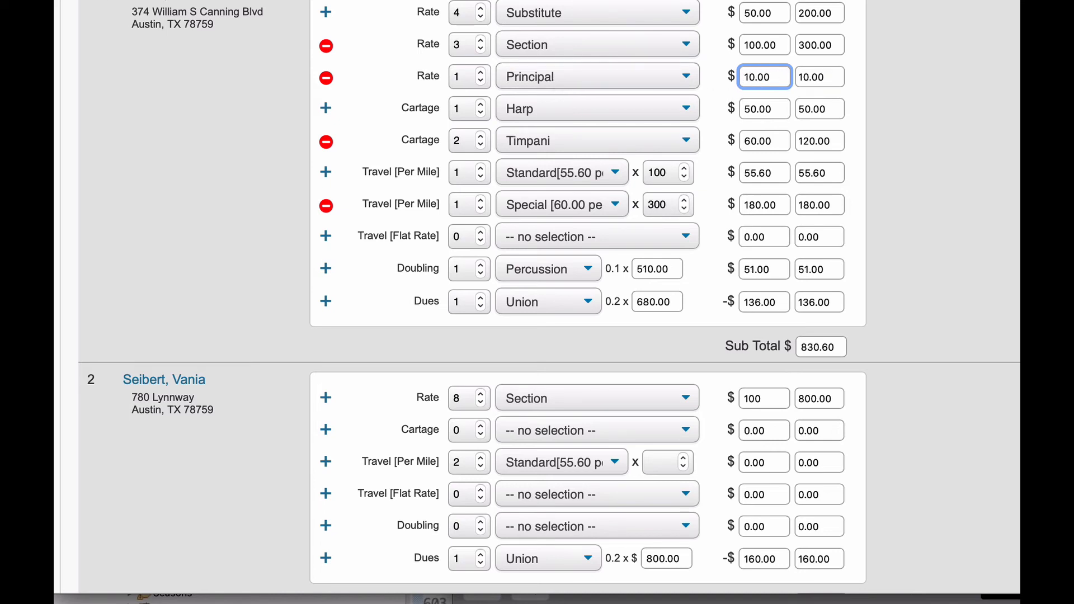
{"action": "type", "text": "6"}
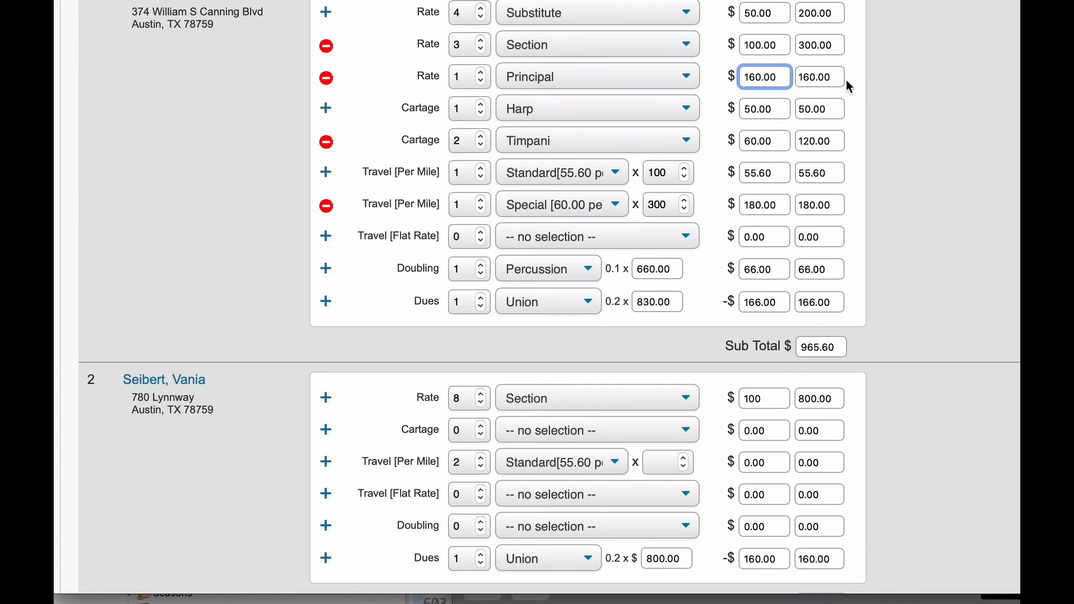
{"action": "scroll", "coordinate": [846, 79], "scroll_direction": "up", "scroll_amount": 2}
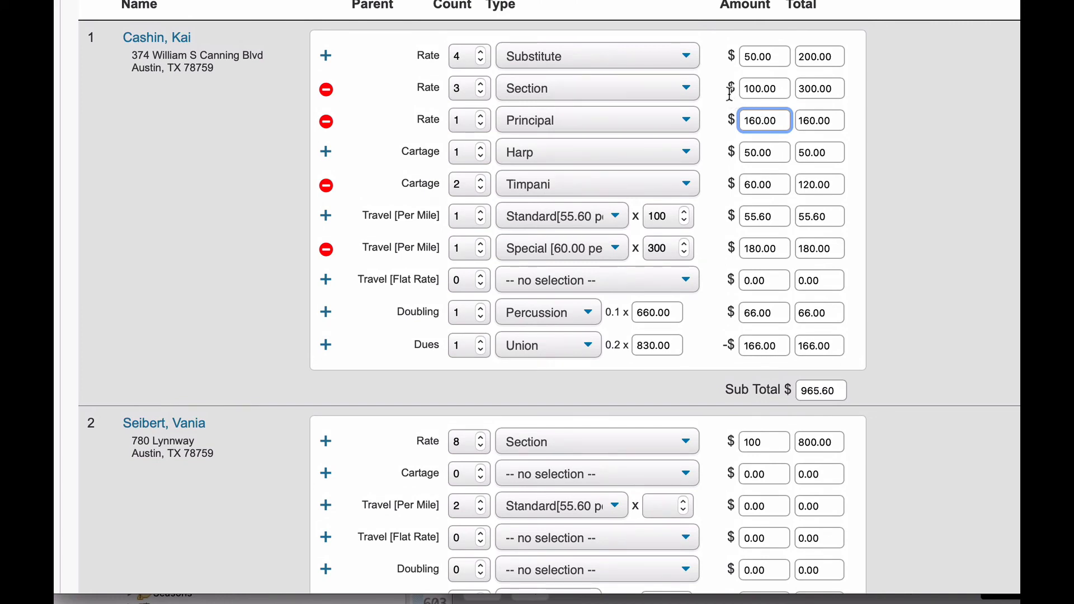
{"action": "scroll", "coordinate": [732, 101], "scroll_direction": "up", "scroll_amount": 4}
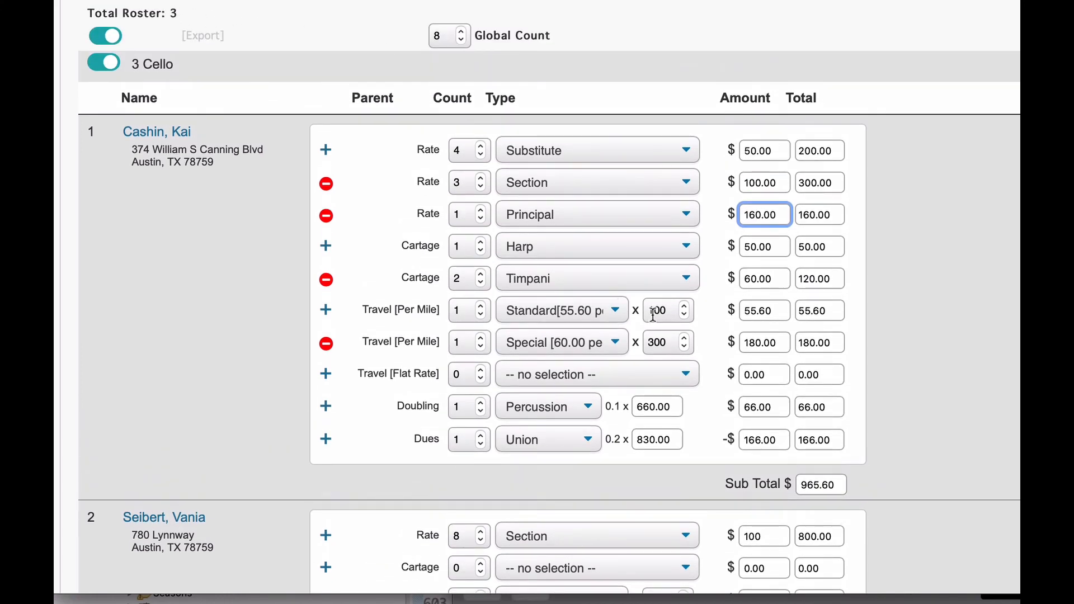
{"action": "left_click_drag", "start_coordinate": [779, 213], "coordinate": [740, 214]}
- Override the first cellist's Timpani cartage amount with 65.00
{"action": "scroll", "coordinate": [713, 274], "scroll_direction": "down", "scroll_amount": 2}
{"action": "left_click", "coordinate": [752, 222]}
{"action": "key", "text": "BackSpace"}
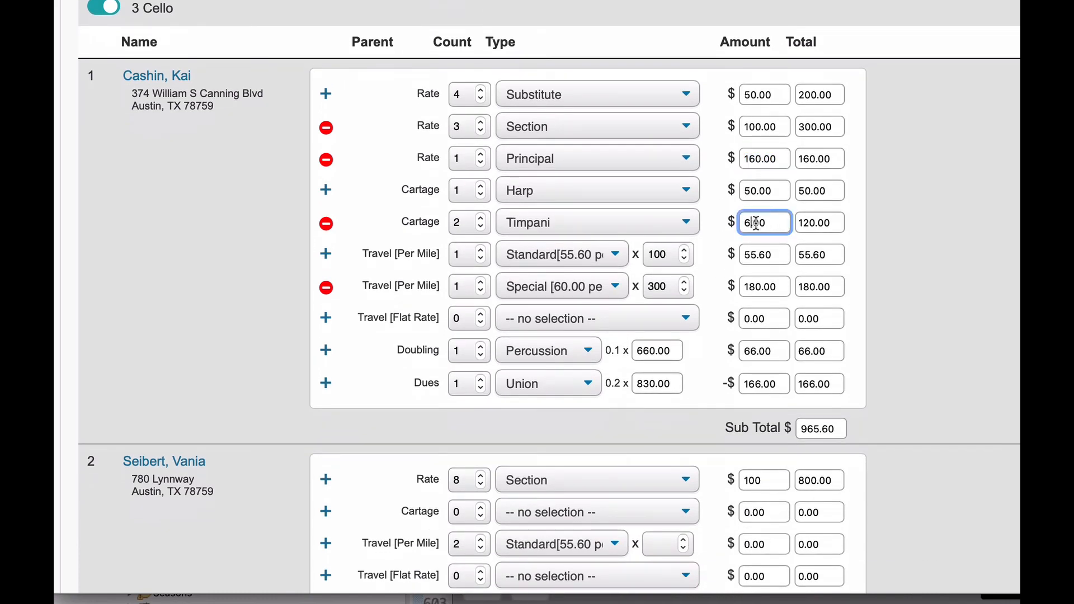
{"action": "type", "text": "5"}
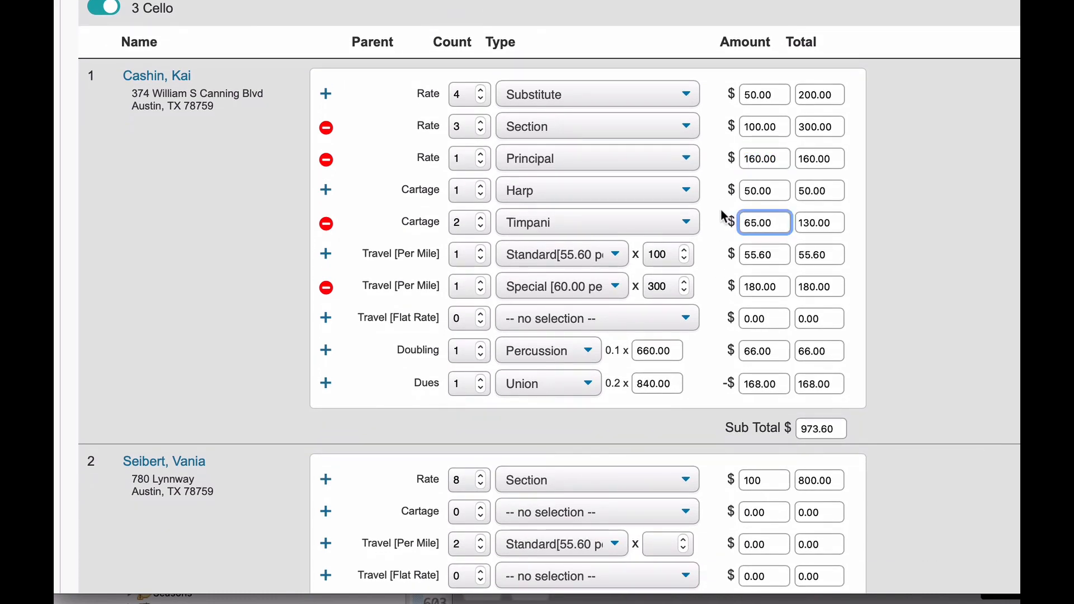
- Save the payroll entries and check the first cellist's overridden Principal and Timpani amounts and subtotal
{"action": "scroll", "coordinate": [715, 267], "scroll_direction": "down", "scroll_amount": 2}
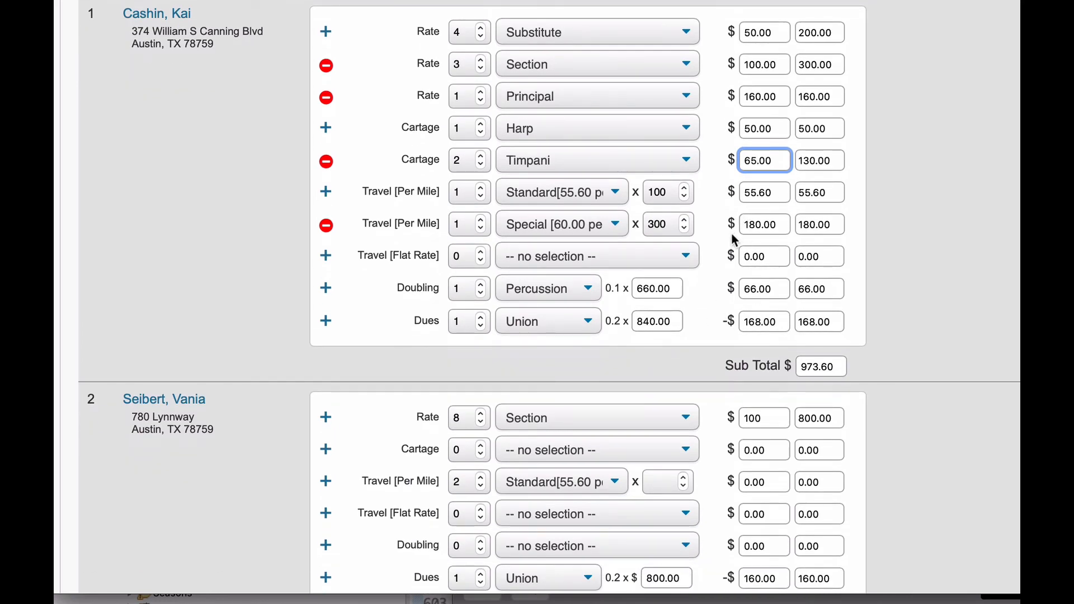
{"action": "scroll", "coordinate": [362, 148], "scroll_direction": "up", "scroll_amount": 3}
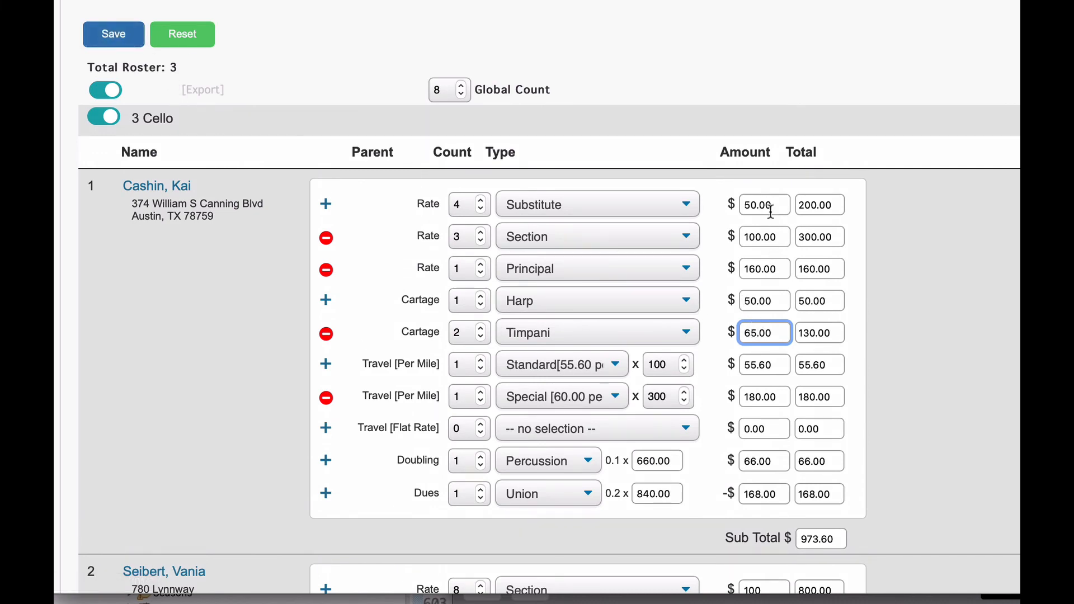
{"action": "double_click", "coordinate": [777, 269]}
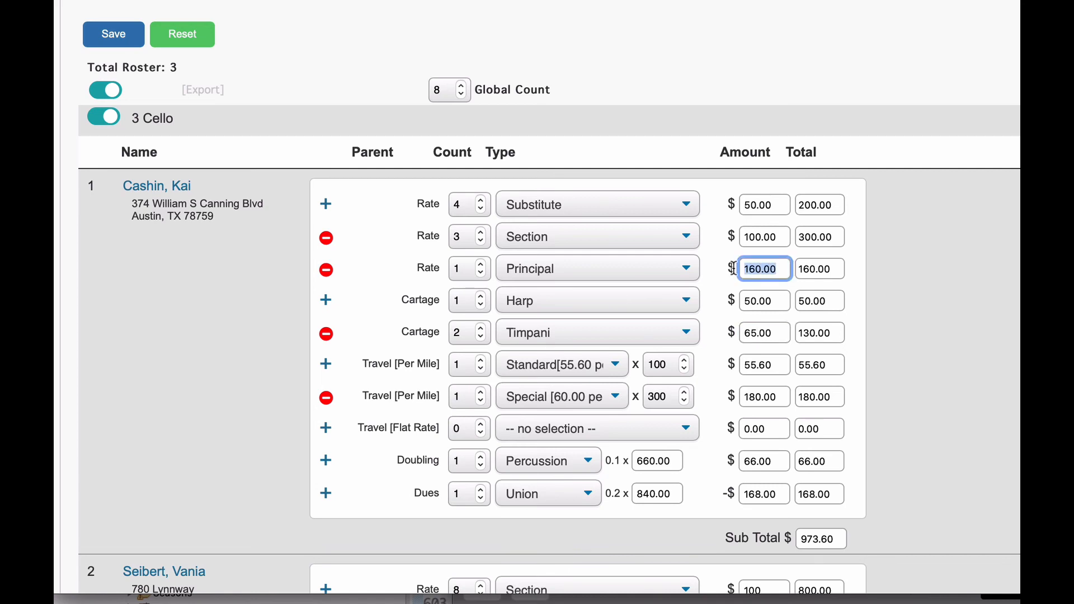
{"action": "scroll", "coordinate": [882, 322], "scroll_direction": "down", "scroll_amount": 3}
{"action": "double_click", "coordinate": [838, 454]}
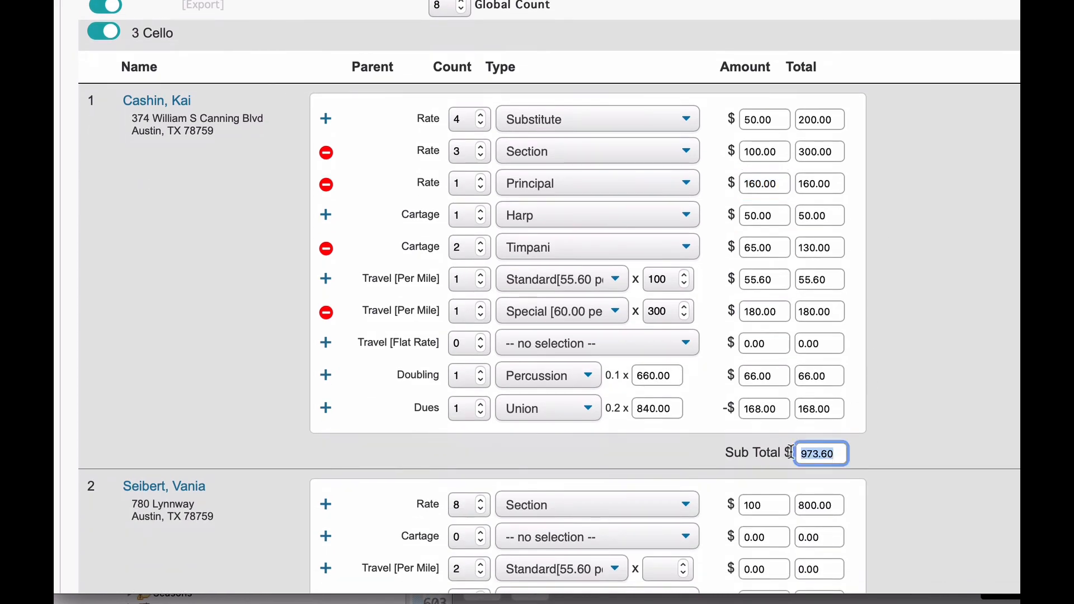
{"action": "scroll", "coordinate": [199, 66], "scroll_direction": "up", "scroll_amount": 5}
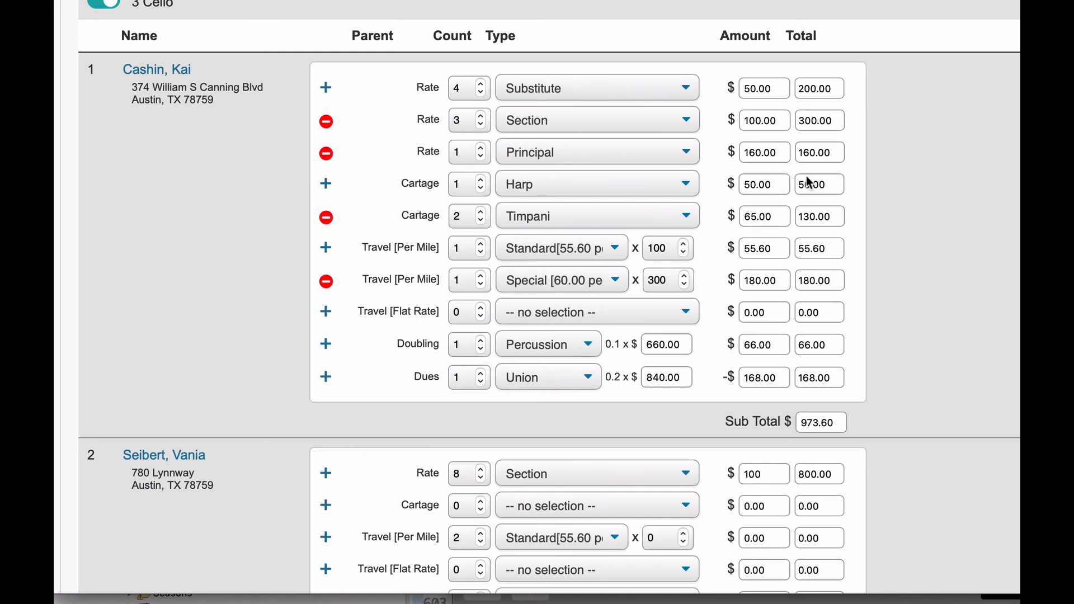
{"action": "mouse_move", "coordinate": [776, 155]}
{"action": "left_mouse_down"}
{"action": "mouse_move", "coordinate": [736, 155]}
{"action": "mouse_move", "coordinate": [781, 155]}
{"action": "left_mouse_up"}
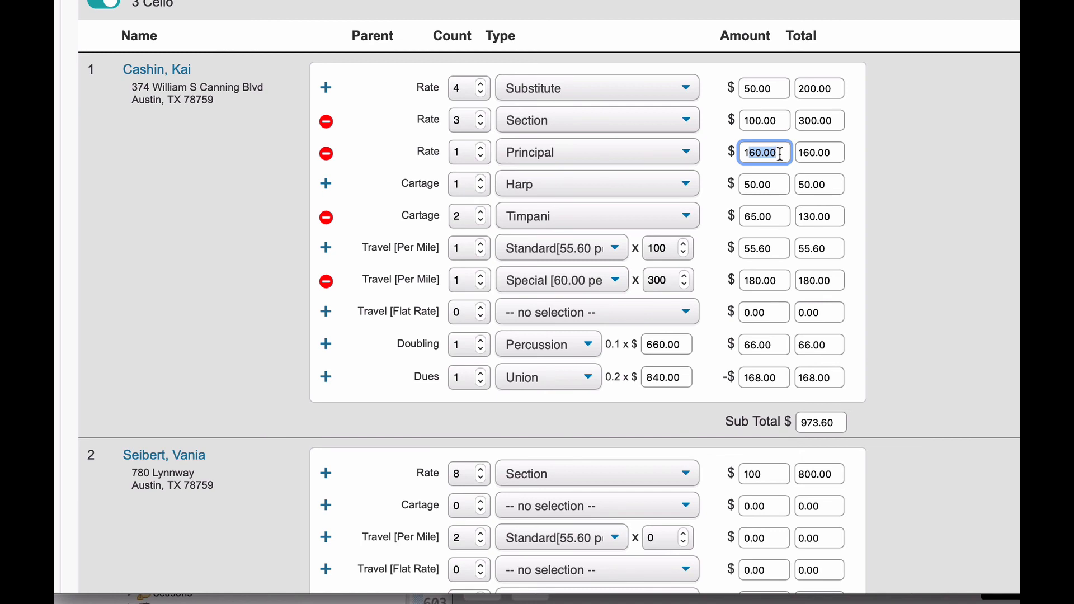
{"action": "left_click_drag", "start_coordinate": [773, 217], "coordinate": [737, 217]}
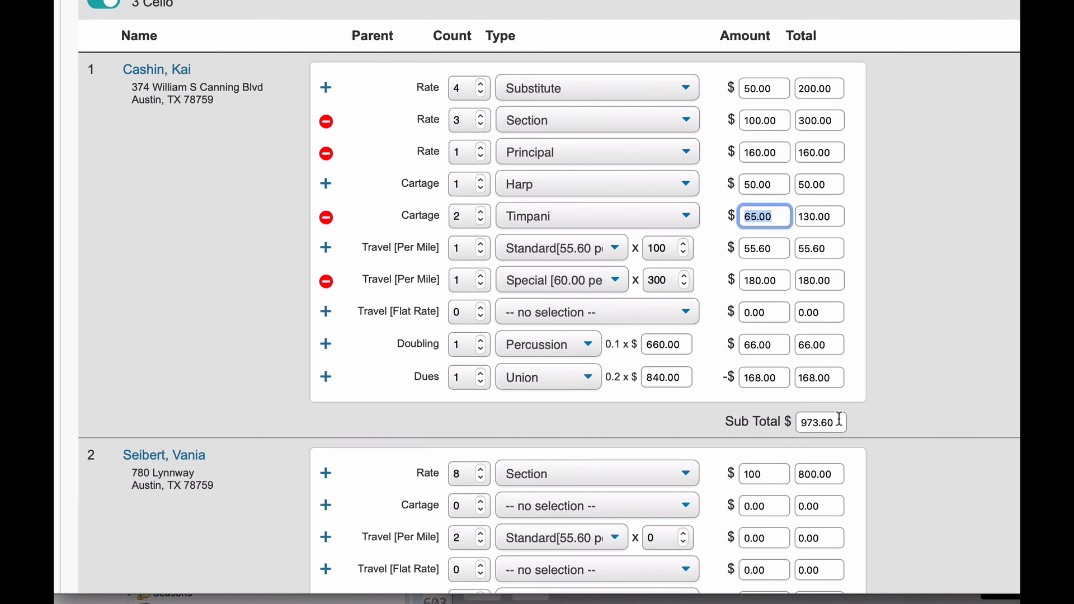
{"action": "left_click_drag", "start_coordinate": [839, 423], "coordinate": [793, 423]}
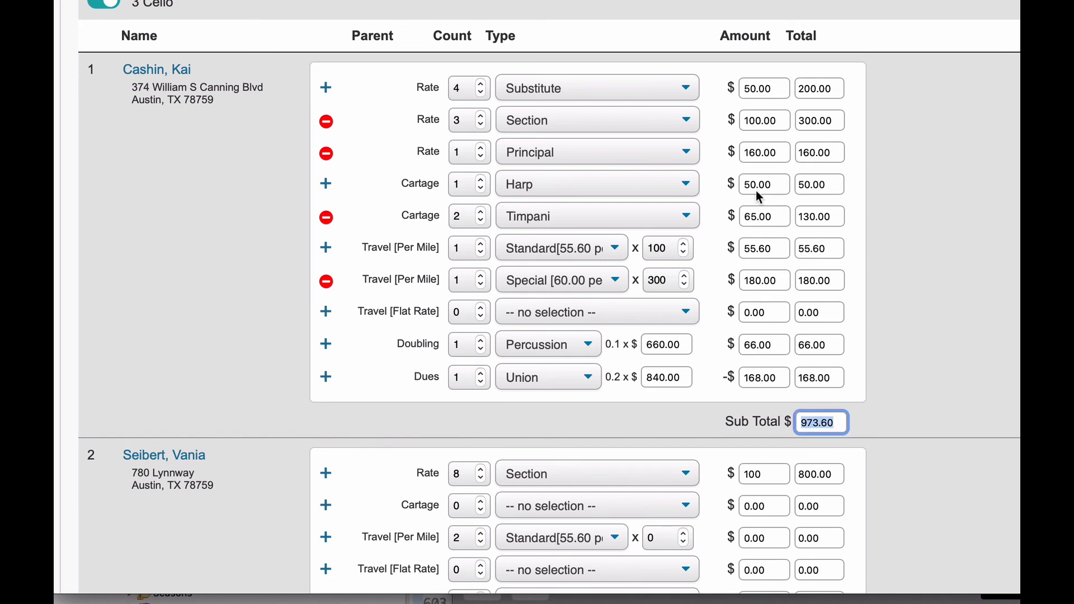
- Clear the type on the first cellist's Principal rate line and reselect Principal to restore its default amount
{"action": "left_click", "coordinate": [635, 163]}
{"action": "left_click", "coordinate": [589, 107]}
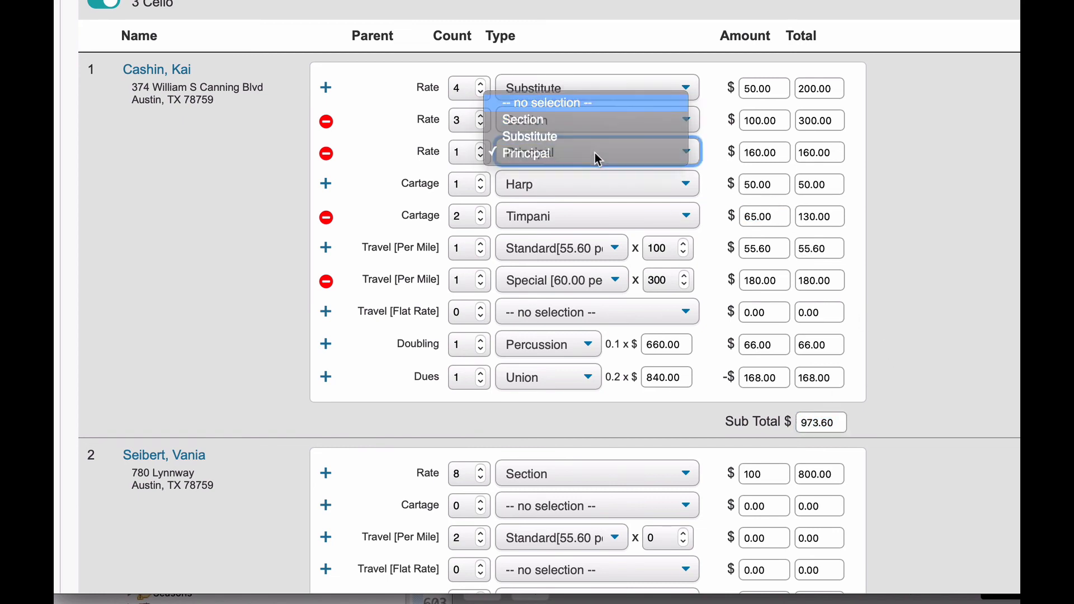
{"action": "left_click", "coordinate": [592, 155]}
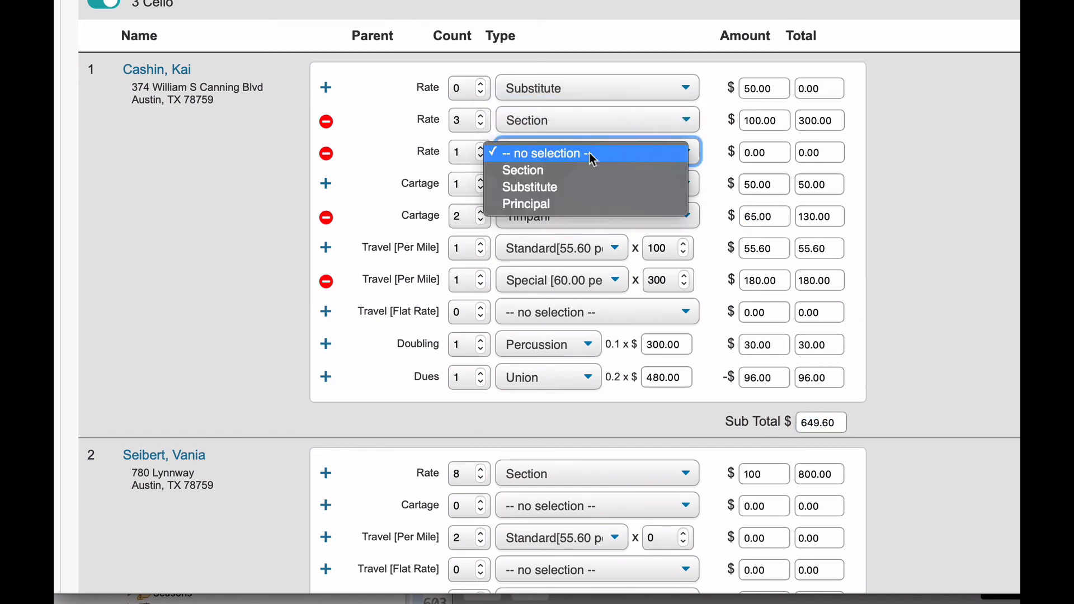
{"action": "left_click", "coordinate": [590, 203]}
{"action": "left_click_drag", "start_coordinate": [778, 151], "coordinate": [723, 151]}
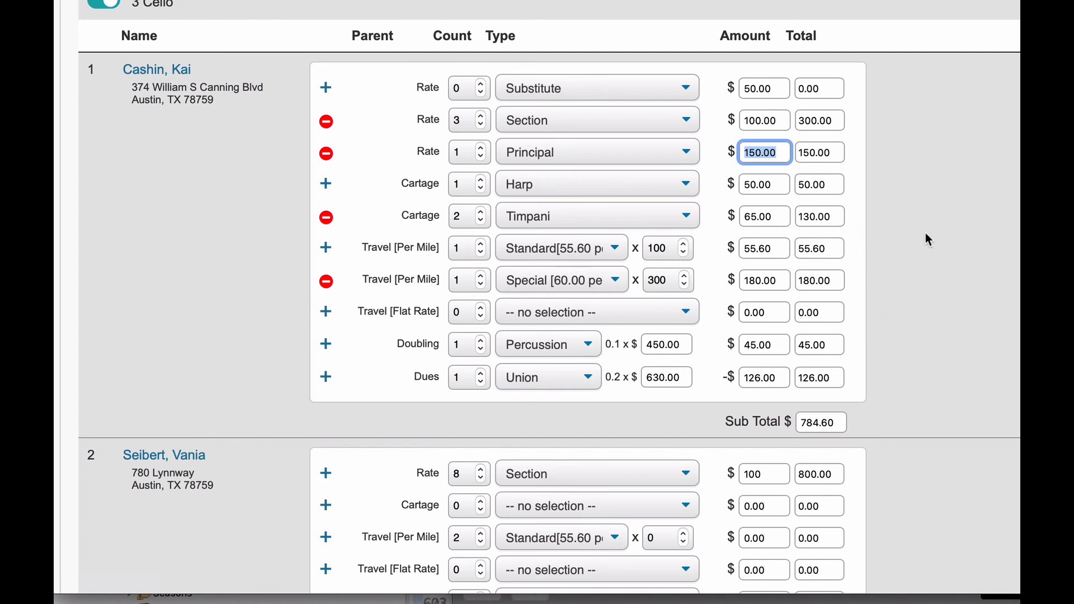
{"action": "scroll", "coordinate": [926, 234], "scroll_direction": "down", "scroll_amount": 1}
{"action": "scroll", "coordinate": [926, 233], "scroll_direction": "up", "scroll_amount": 1}
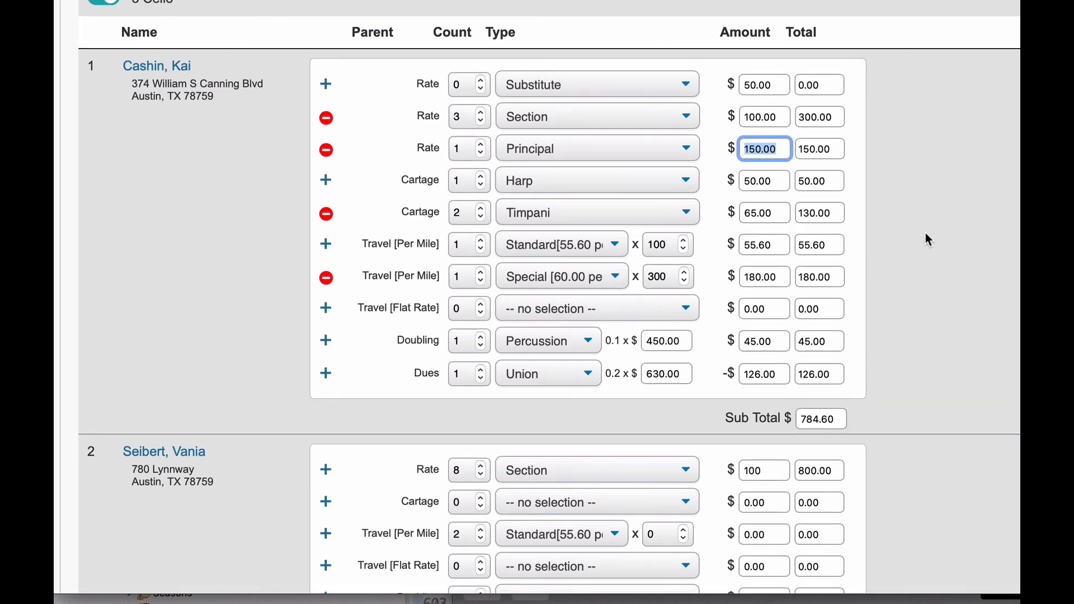